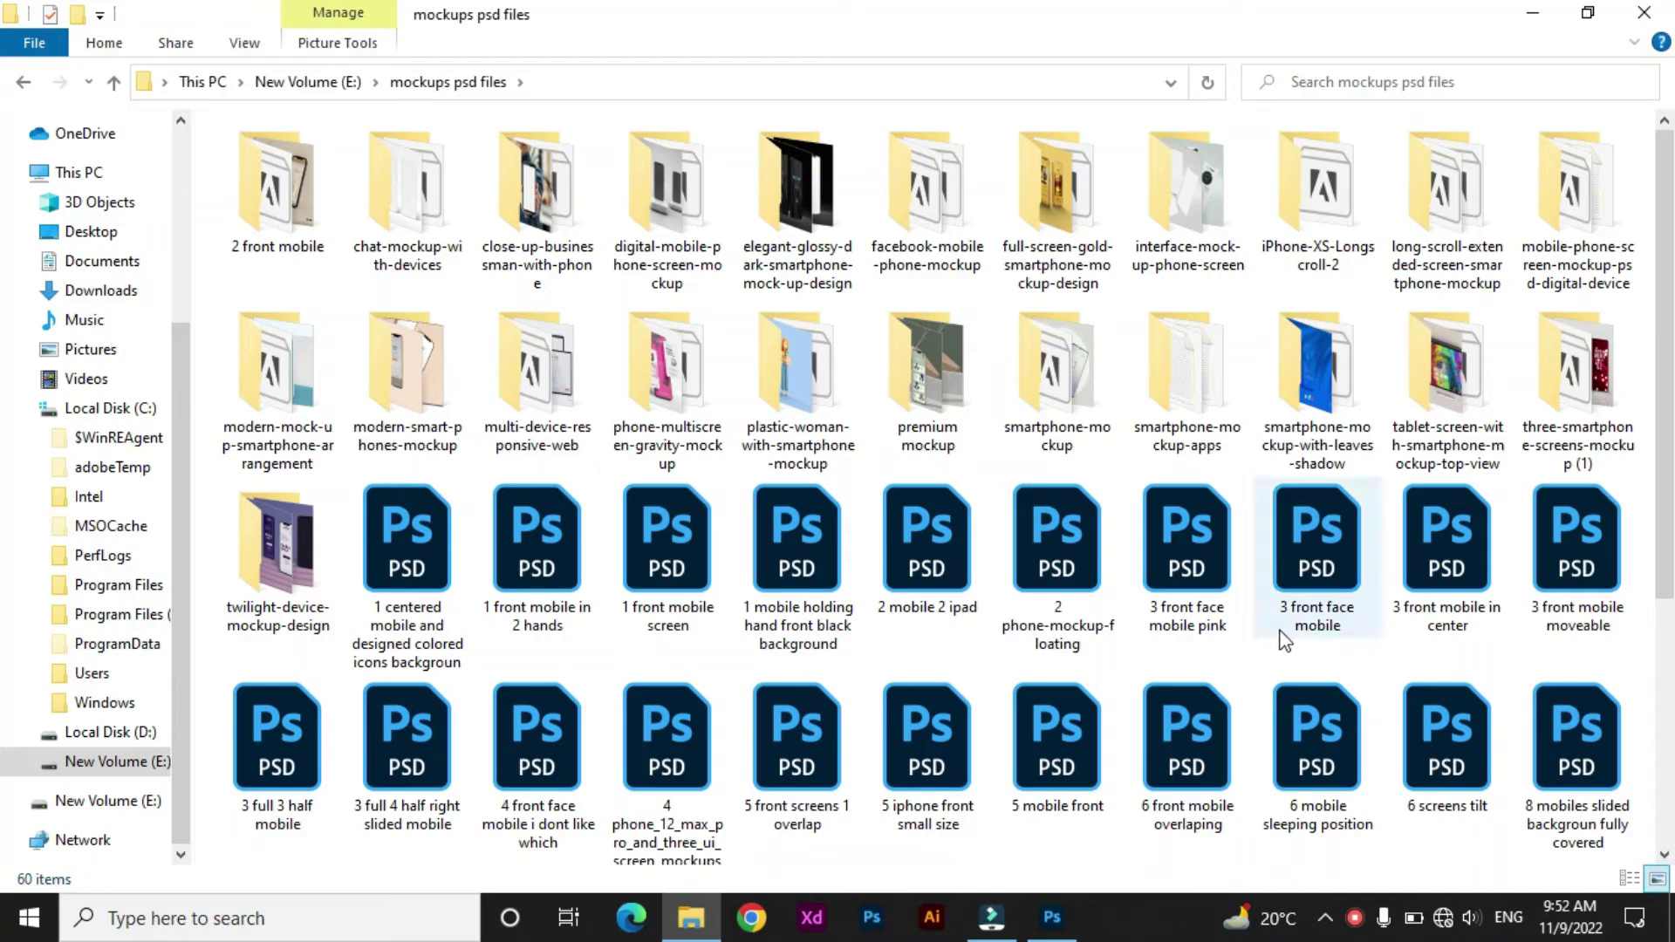
Open the '3 front face mobile pink' PSD mockup from File Explorer in Photoshop
double_click(1193, 593)
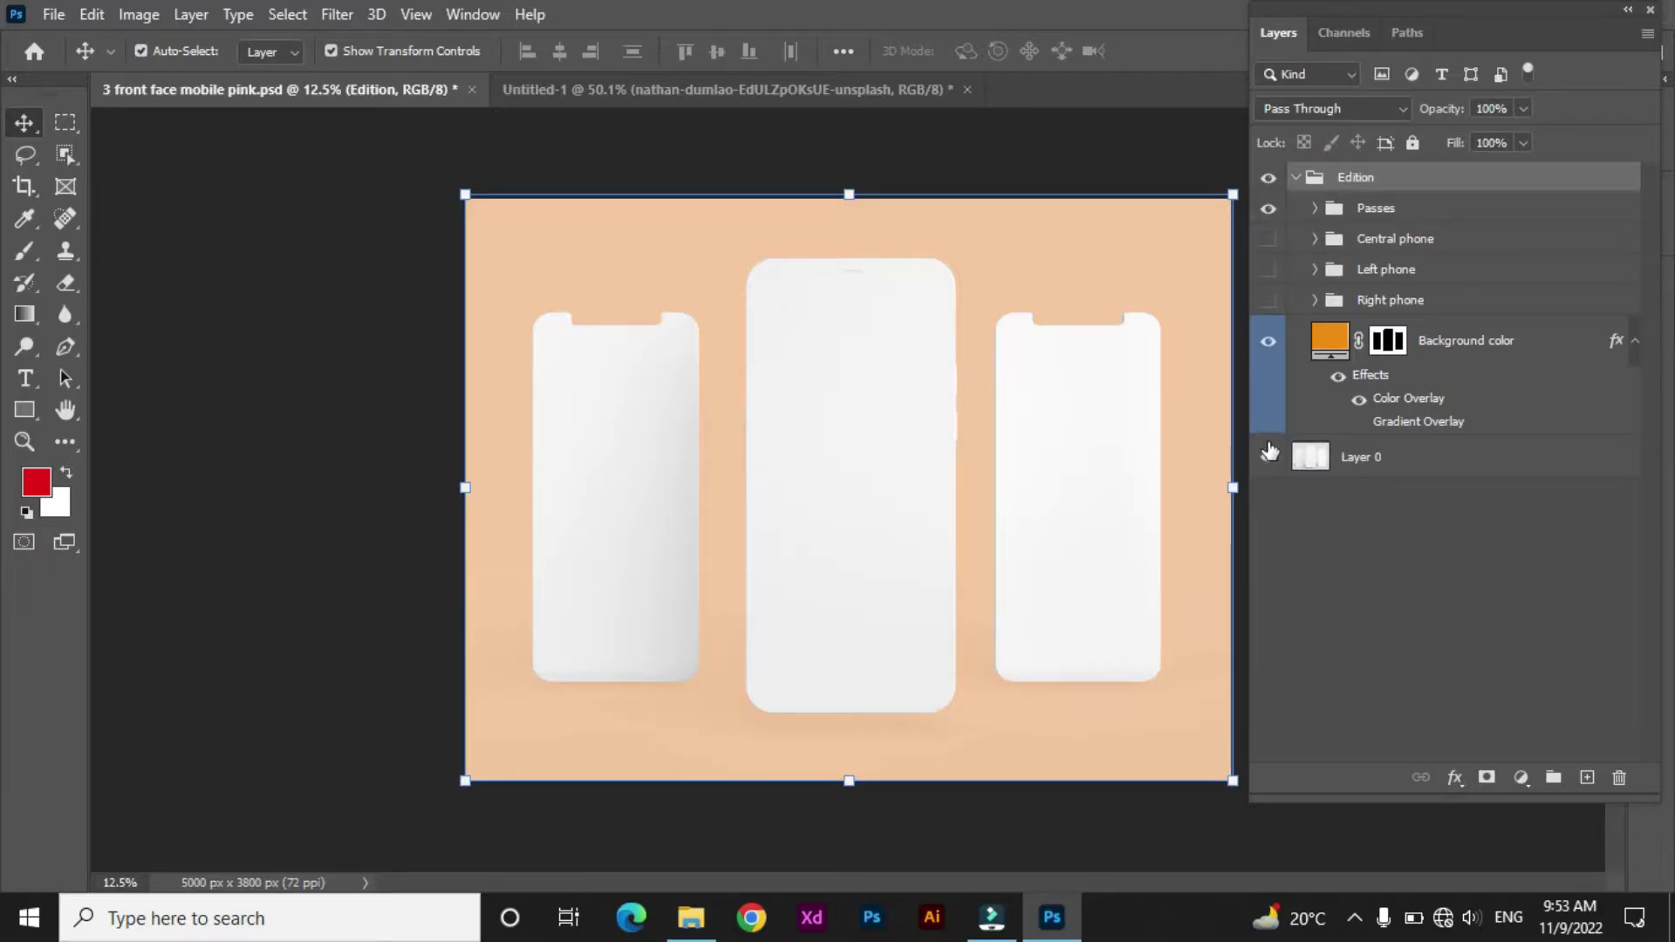
Make the Passes group visible and toggle Layer 0 off and back on
left_click(1269, 208)
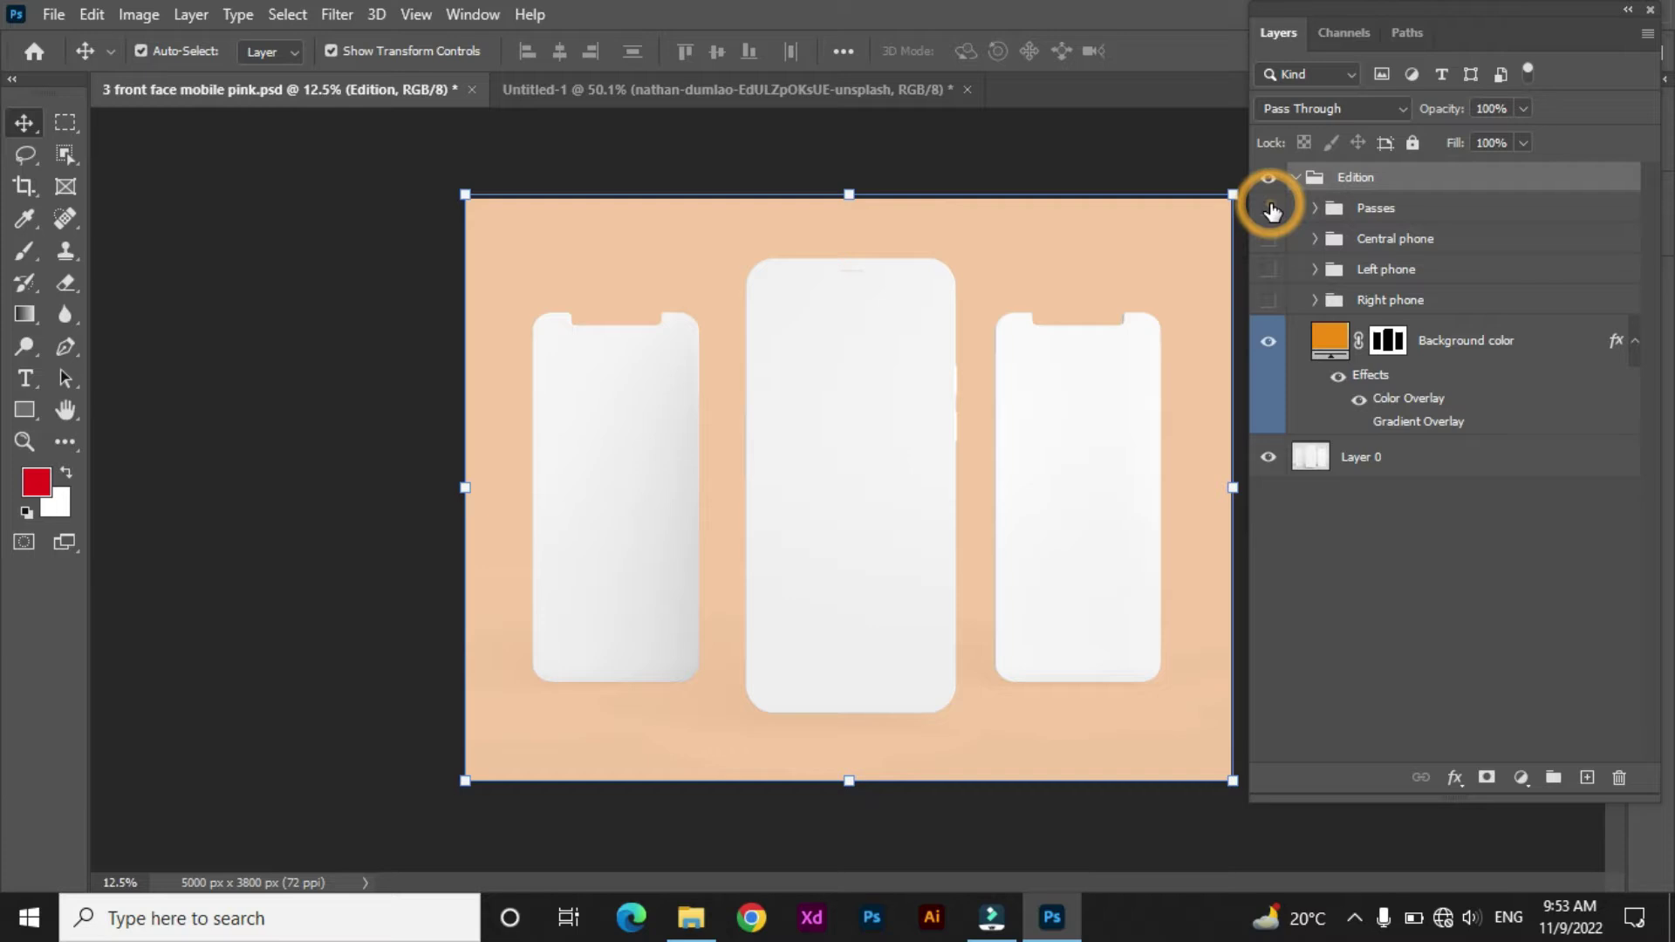
left_click(1269, 457)
left_click(1270, 457)
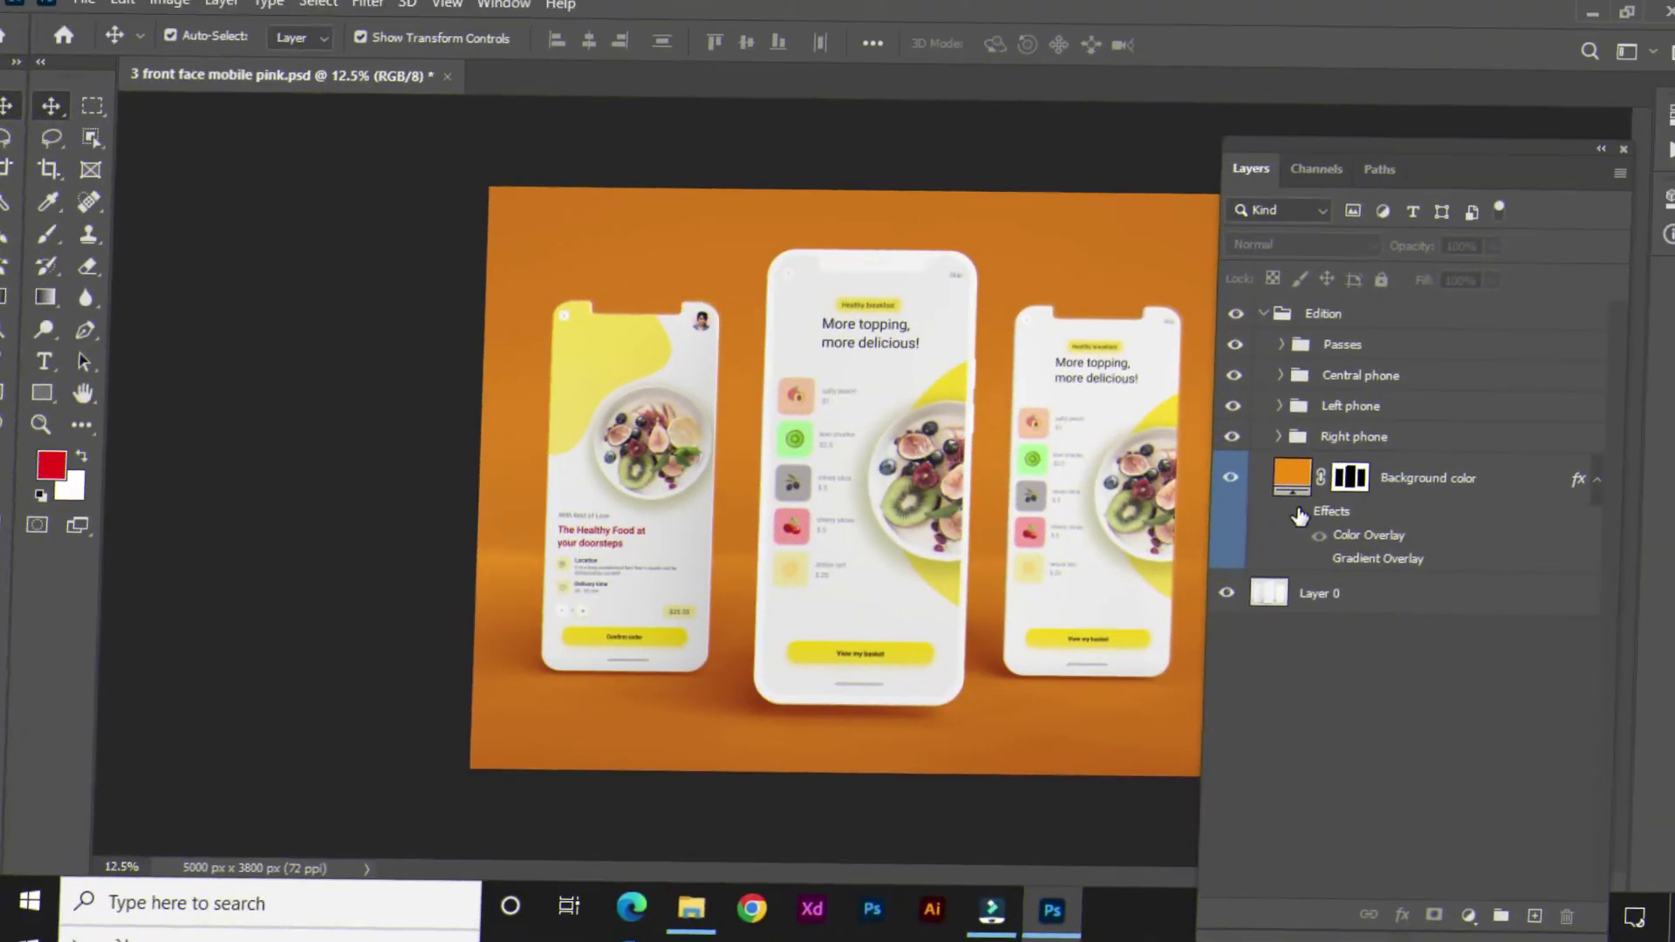
Disable the background colour effects, collapse Edition, and fill the Background color layer
left_click(1298, 514)
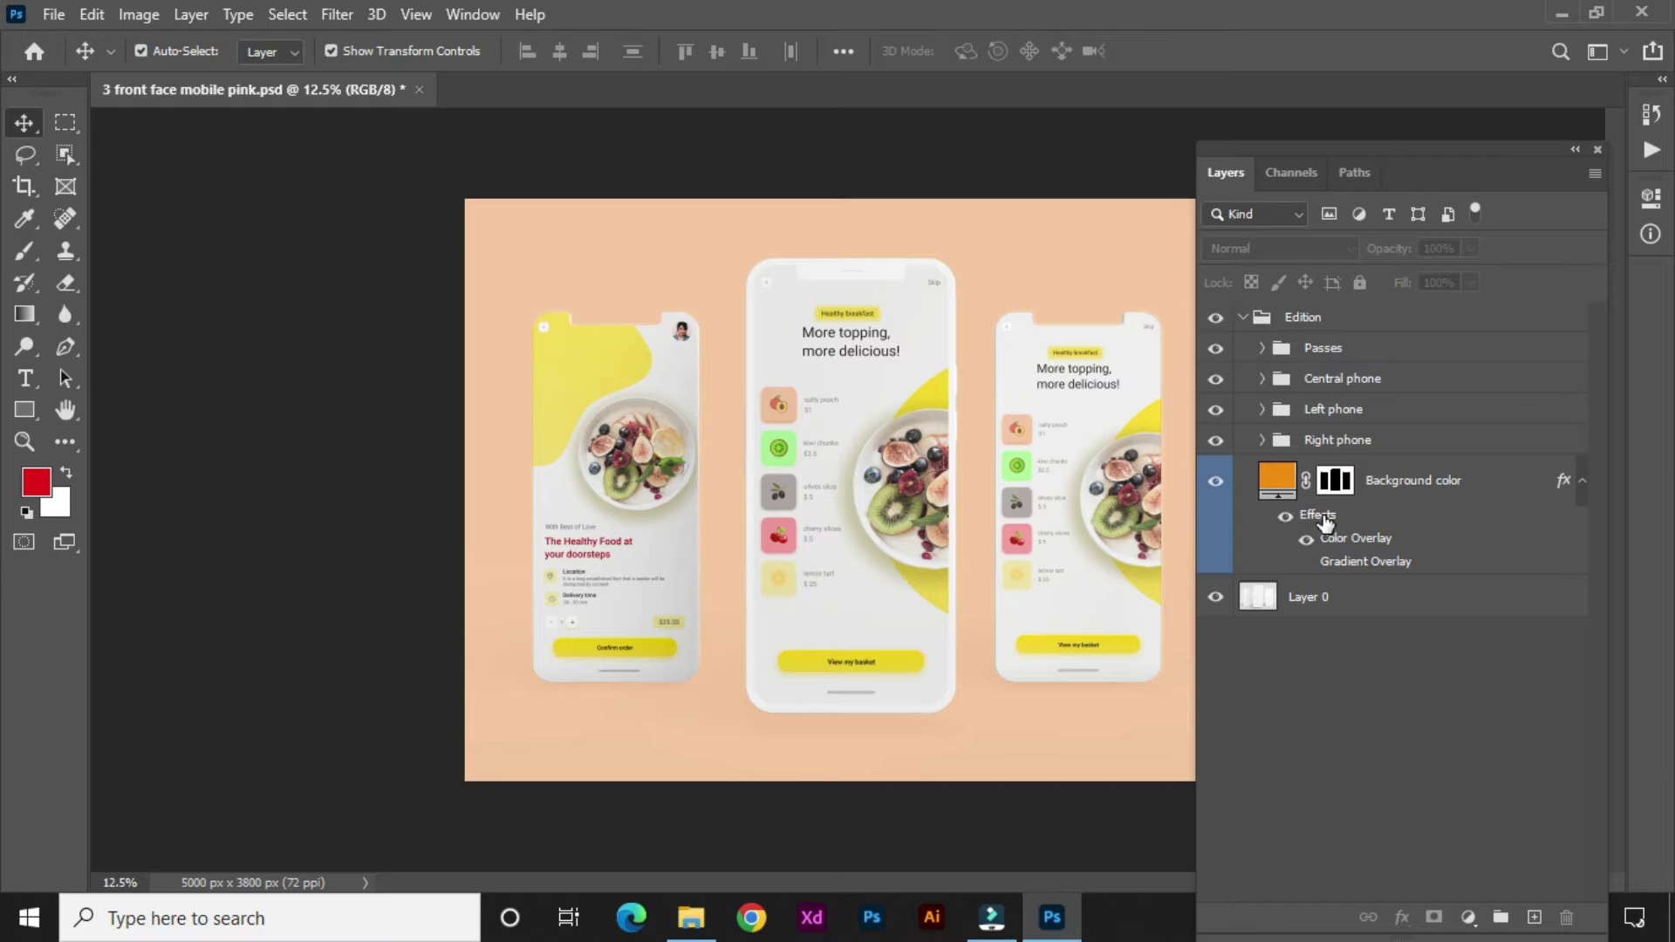
left_click(1243, 319)
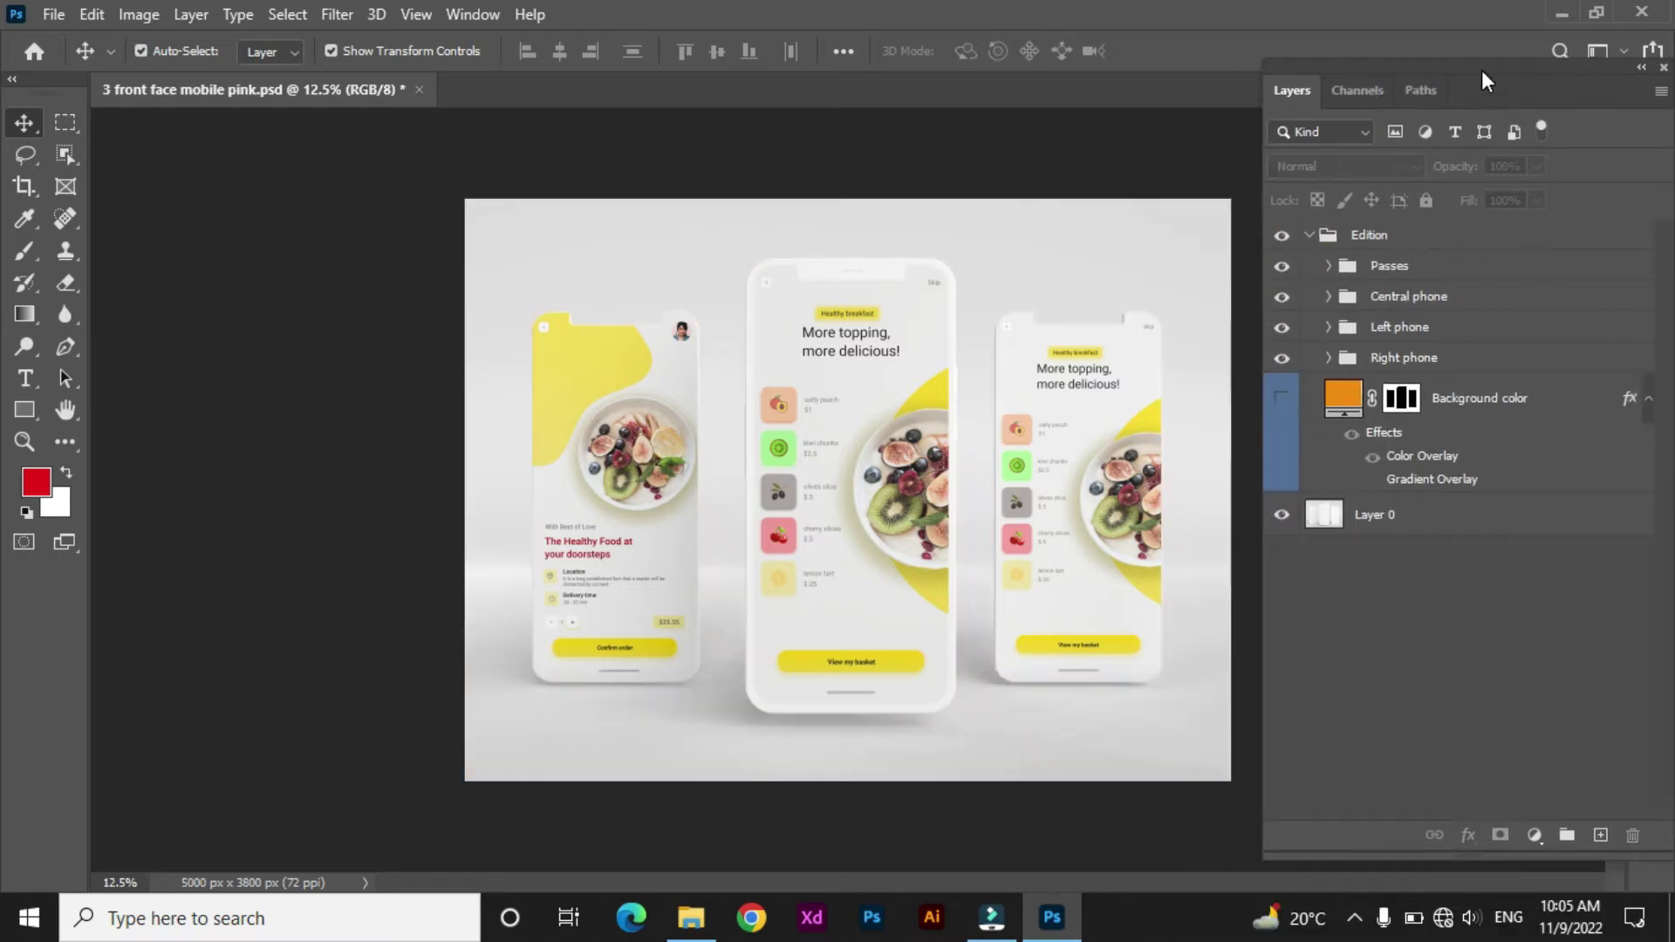
left_click(1348, 400)
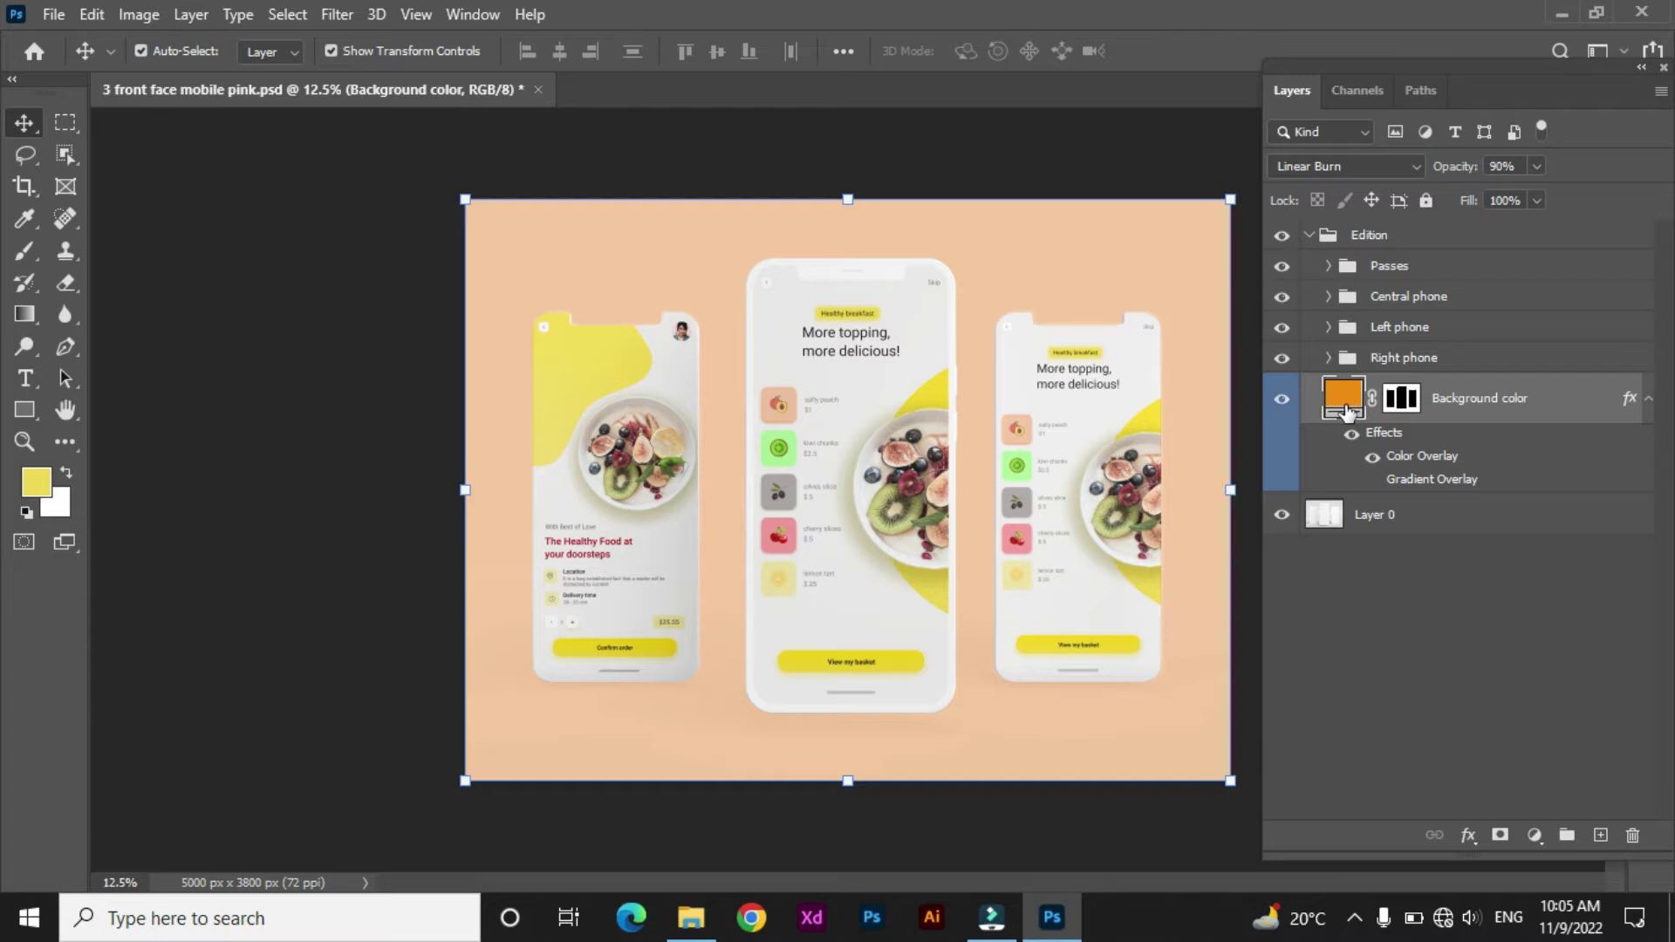
key("alt+BackSpace")
left_click(1351, 435)
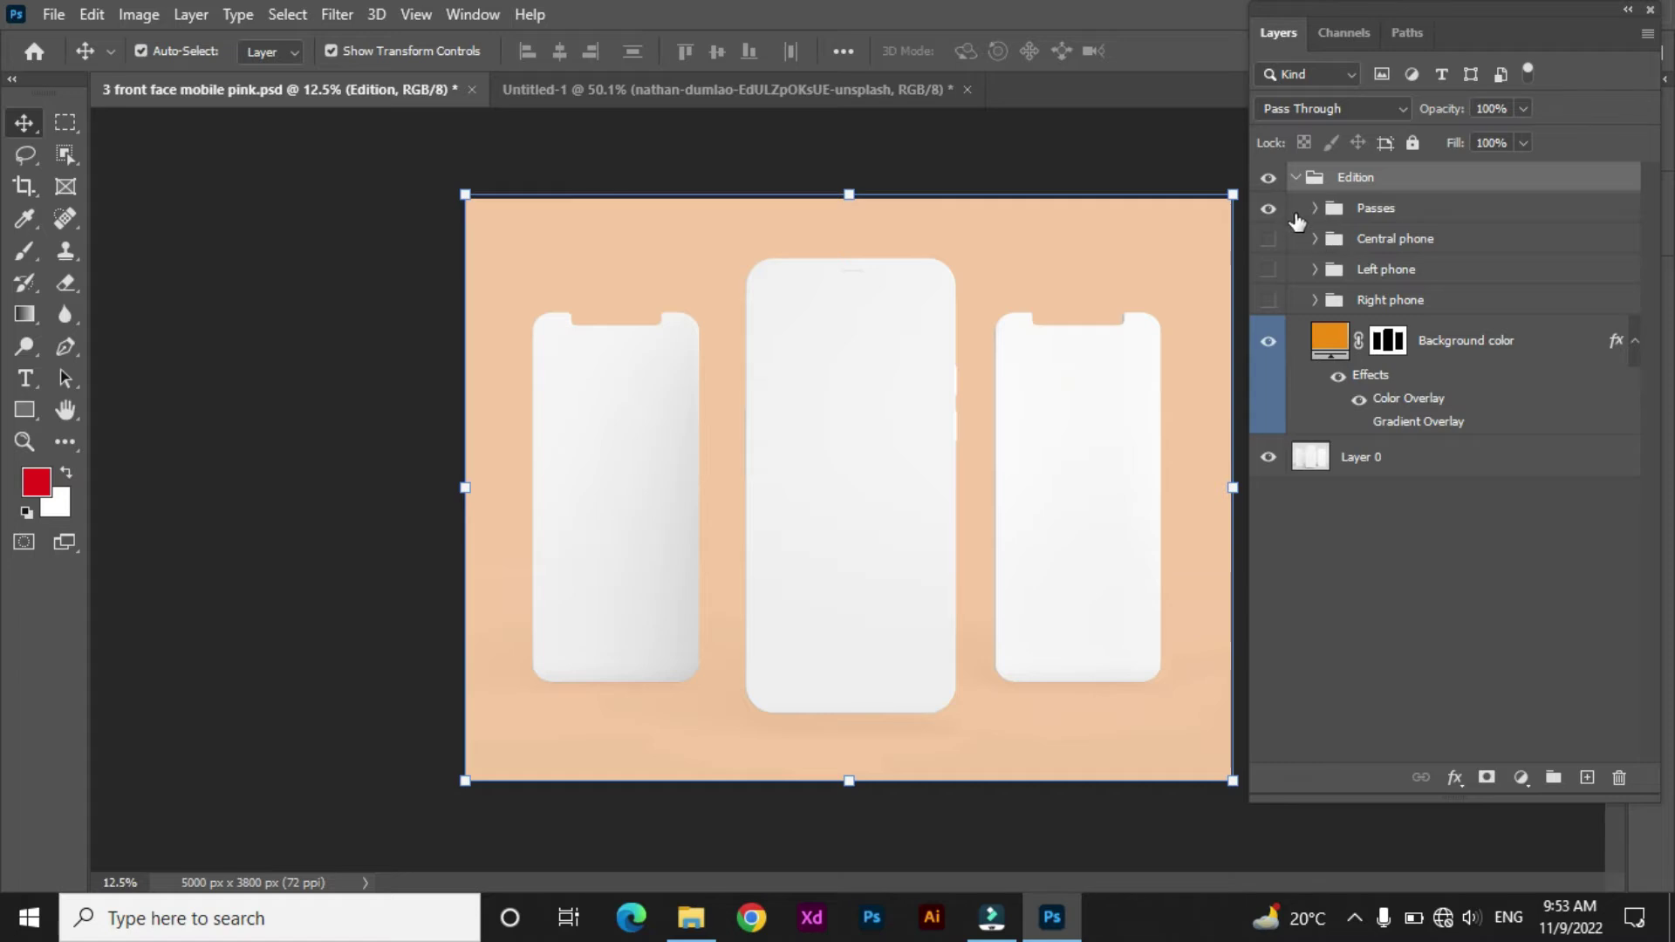
Collapse and re-expand the Edition group, then select the Edit Highlights layer
left_click(1295, 177)
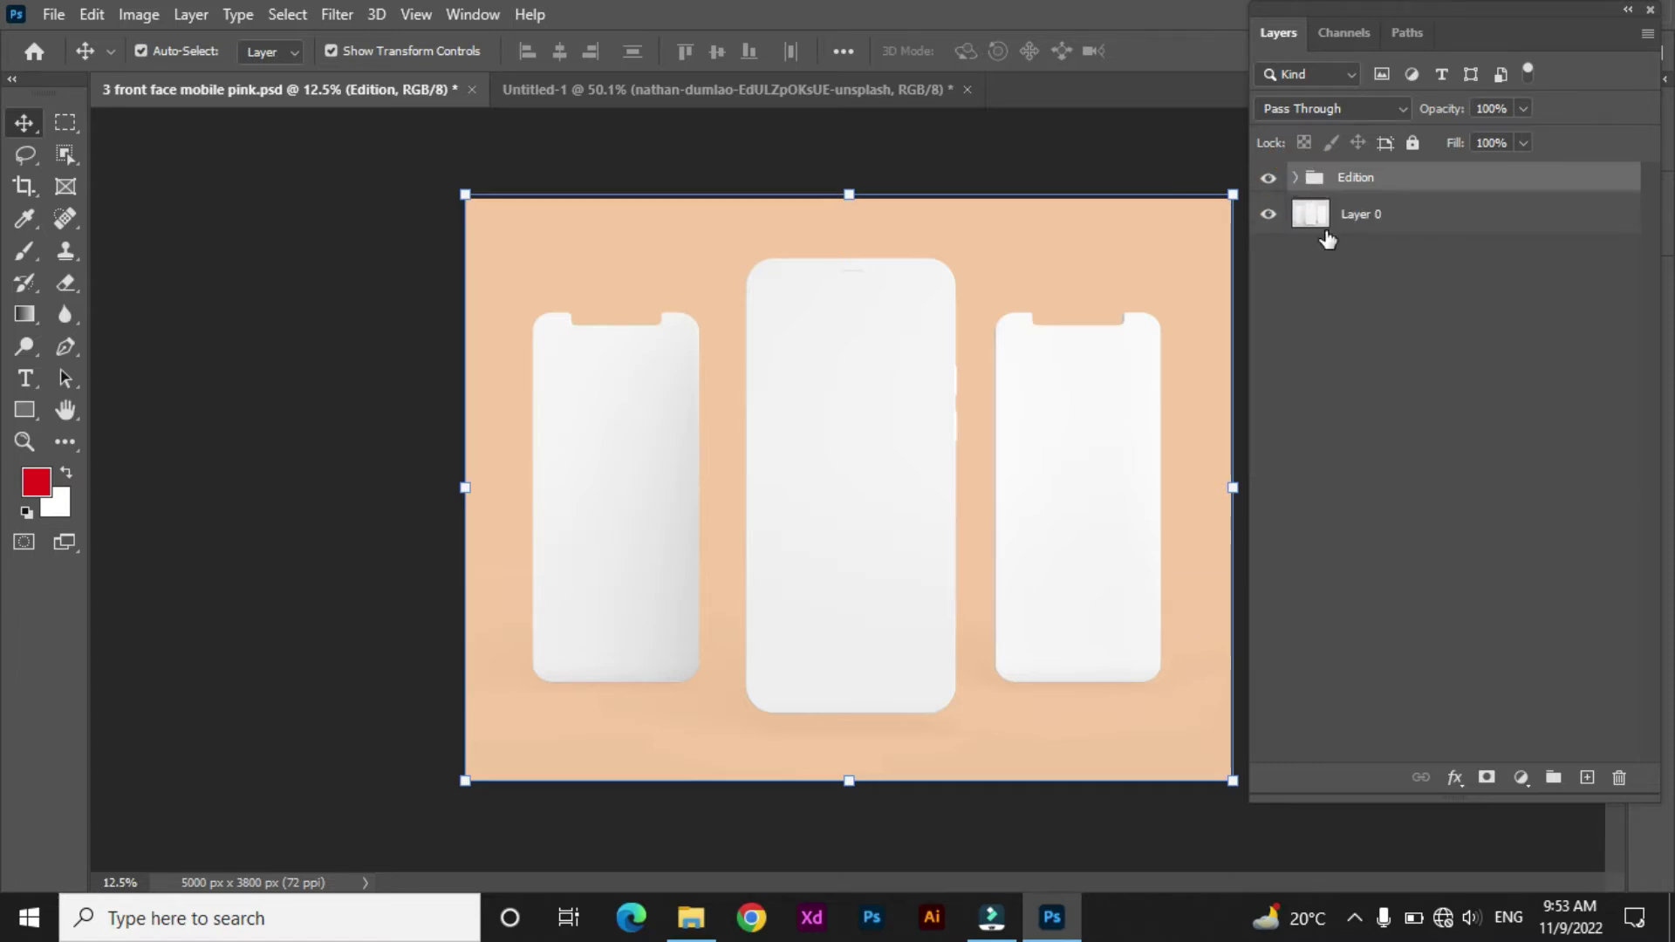
left_click(1295, 178)
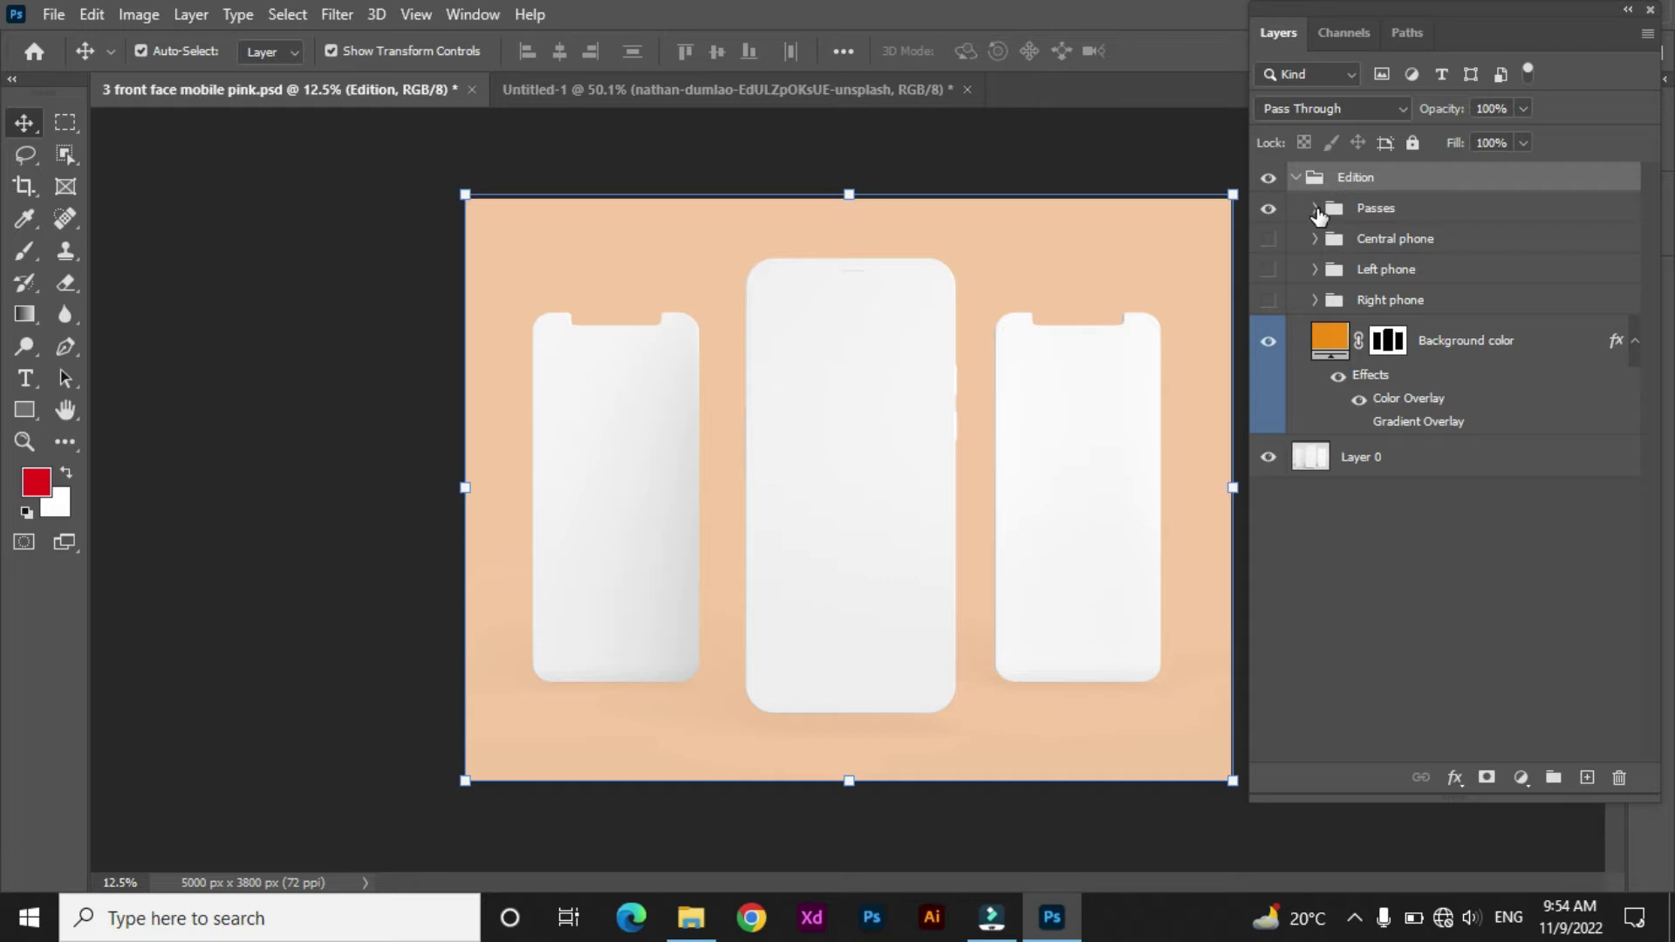
left_click(854, 463)
left_click(1110, 475)
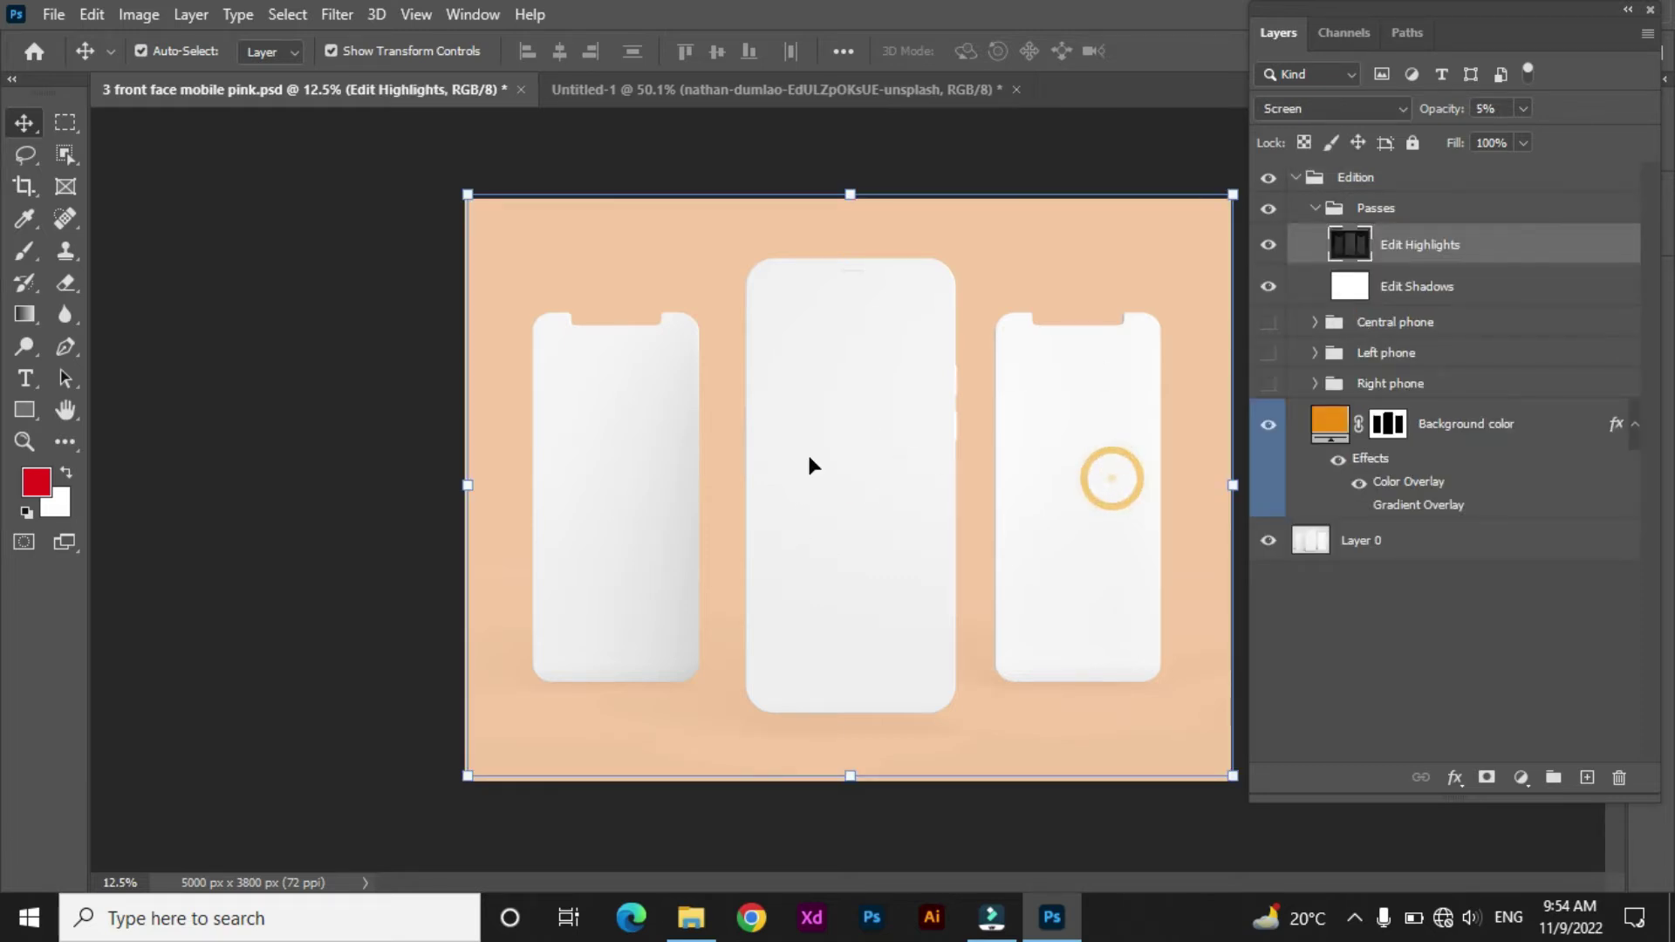
left_click(580, 505)
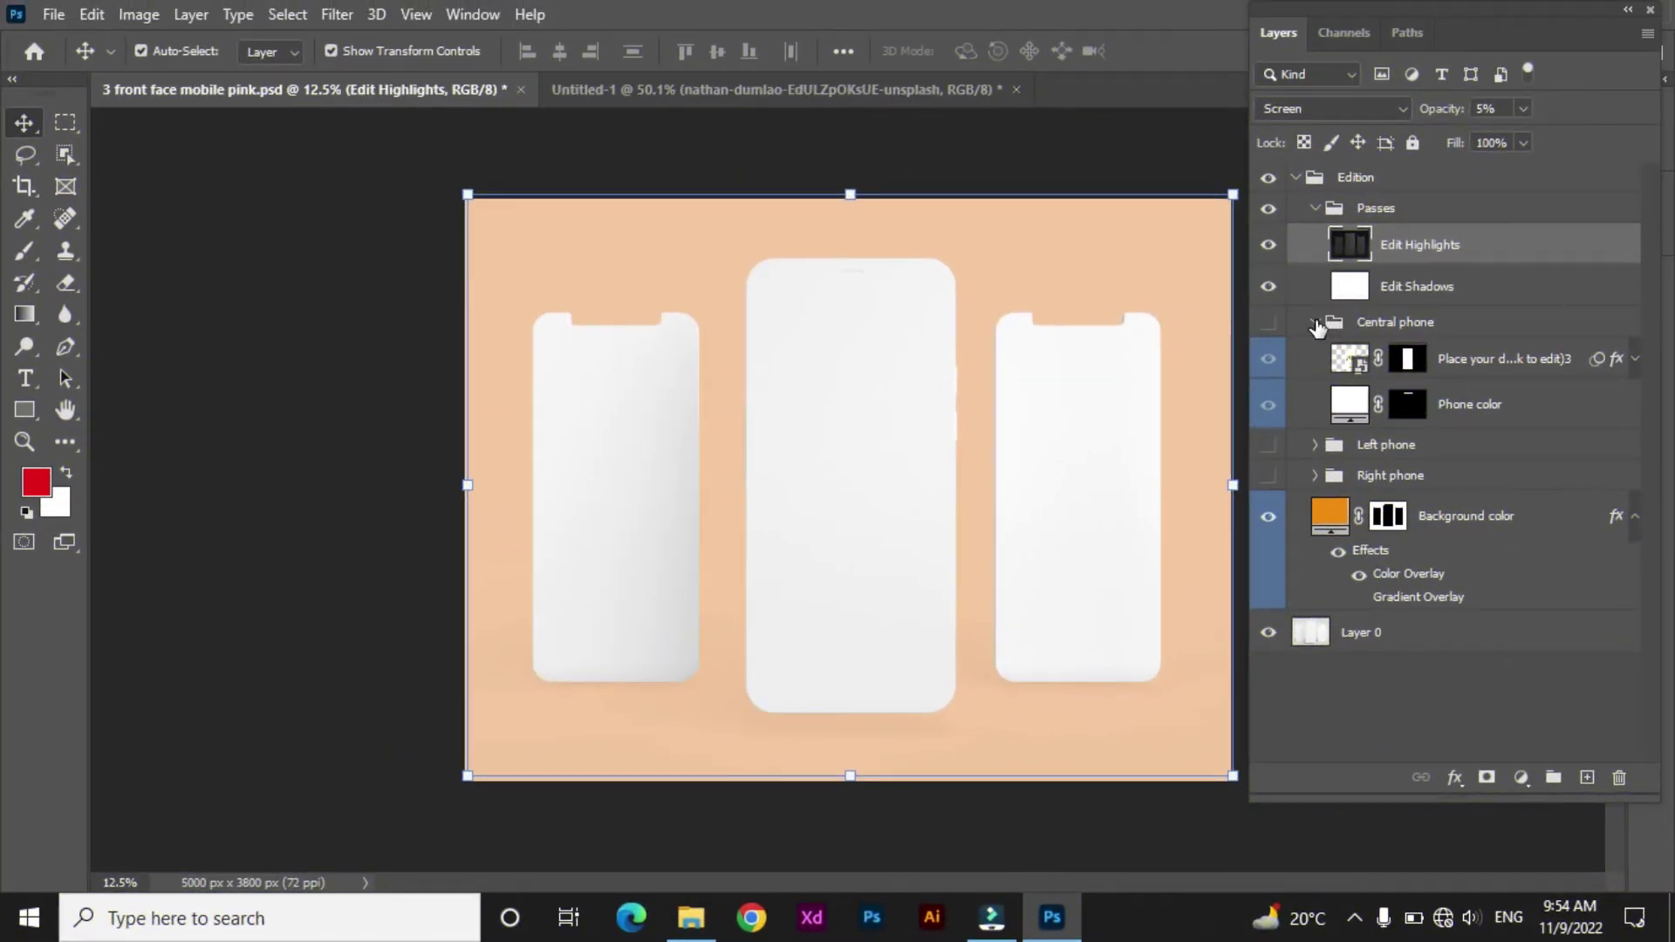
Show the Central phone group and toggle its design layer off and on
left_click(1270, 361)
left_click(1272, 364)
left_click(1271, 361)
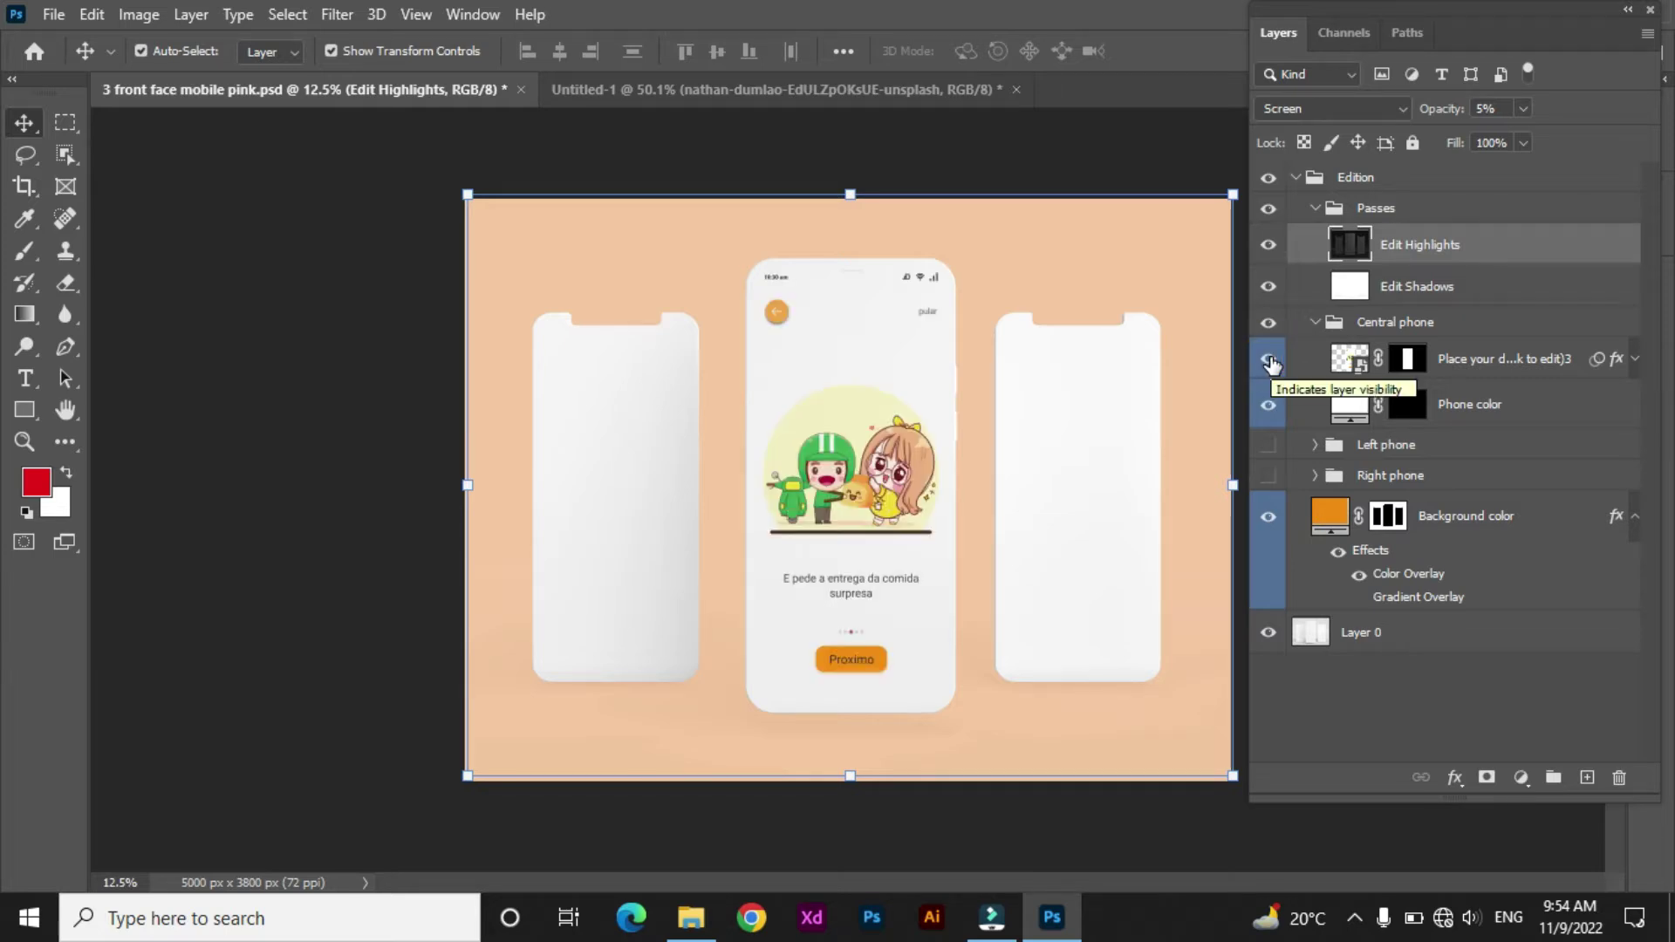
left_click(899, 498)
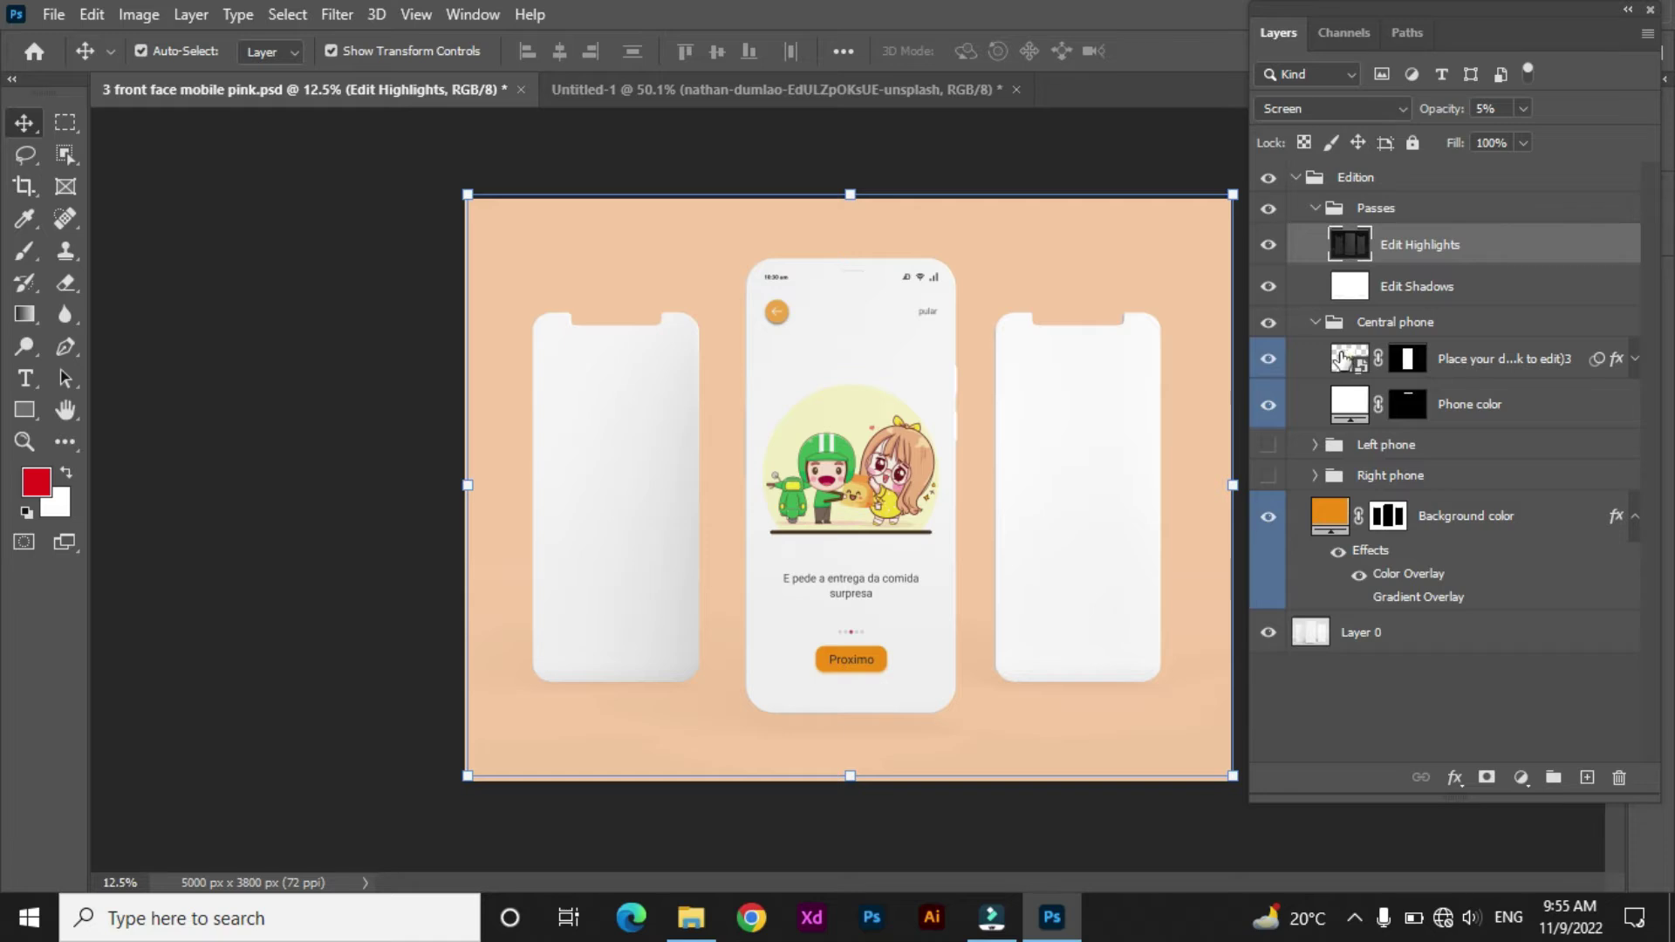
Open the middle phone's smart object and hide its Safety zone and Place your design here layers
double_click(1366, 373)
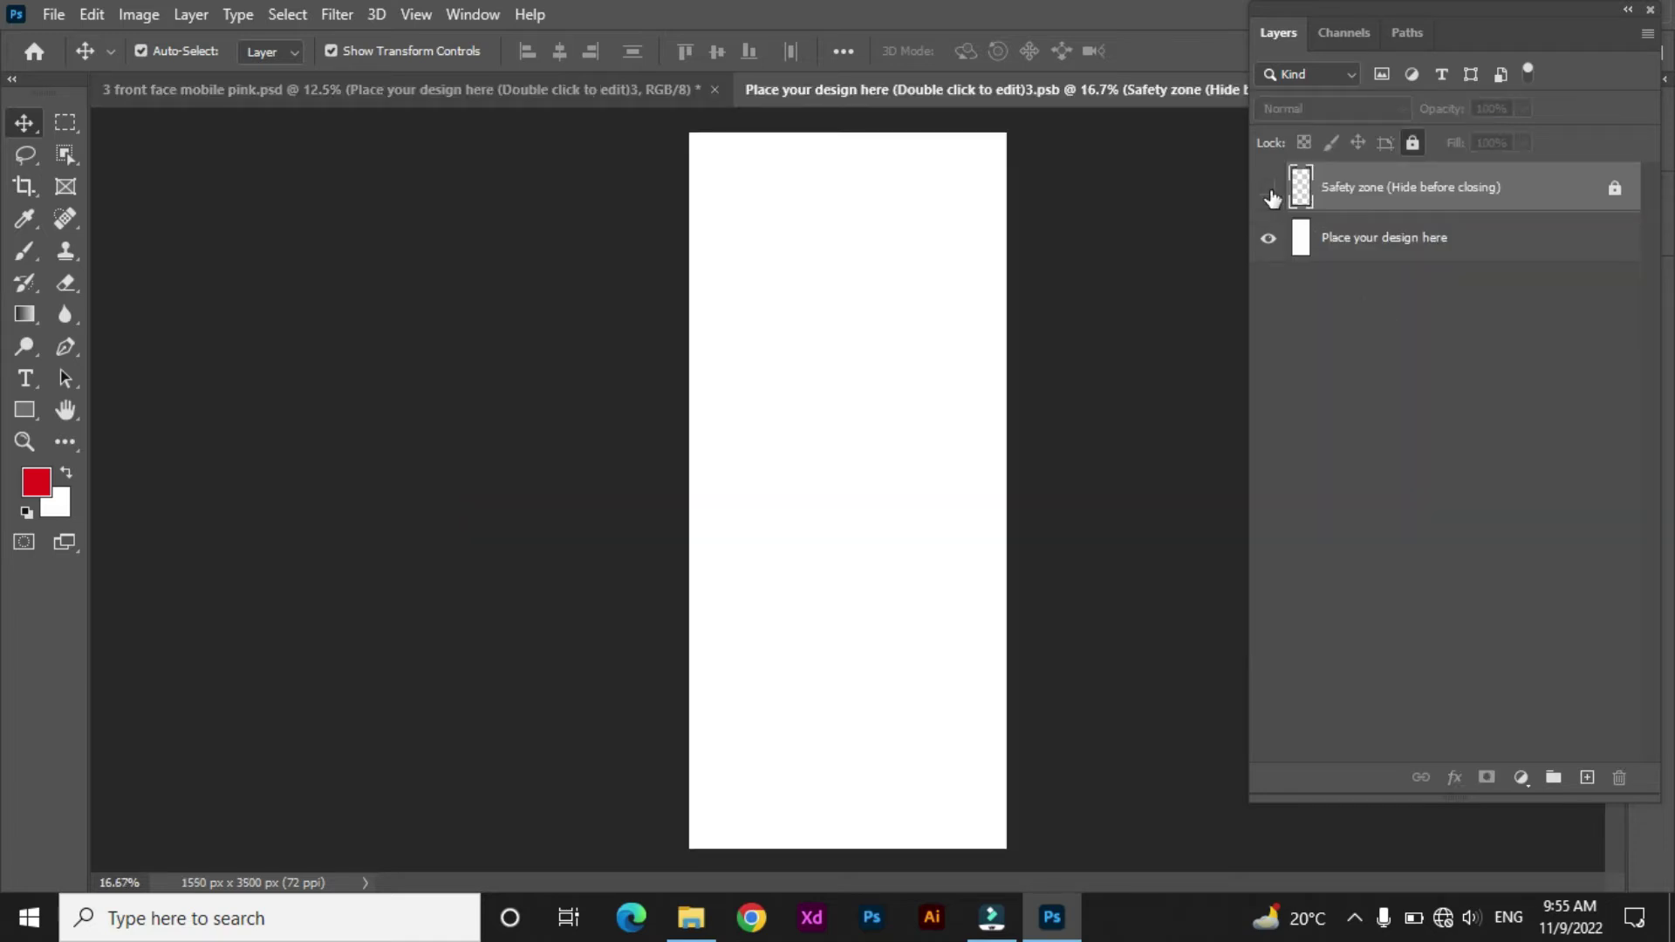
left_click(1353, 260)
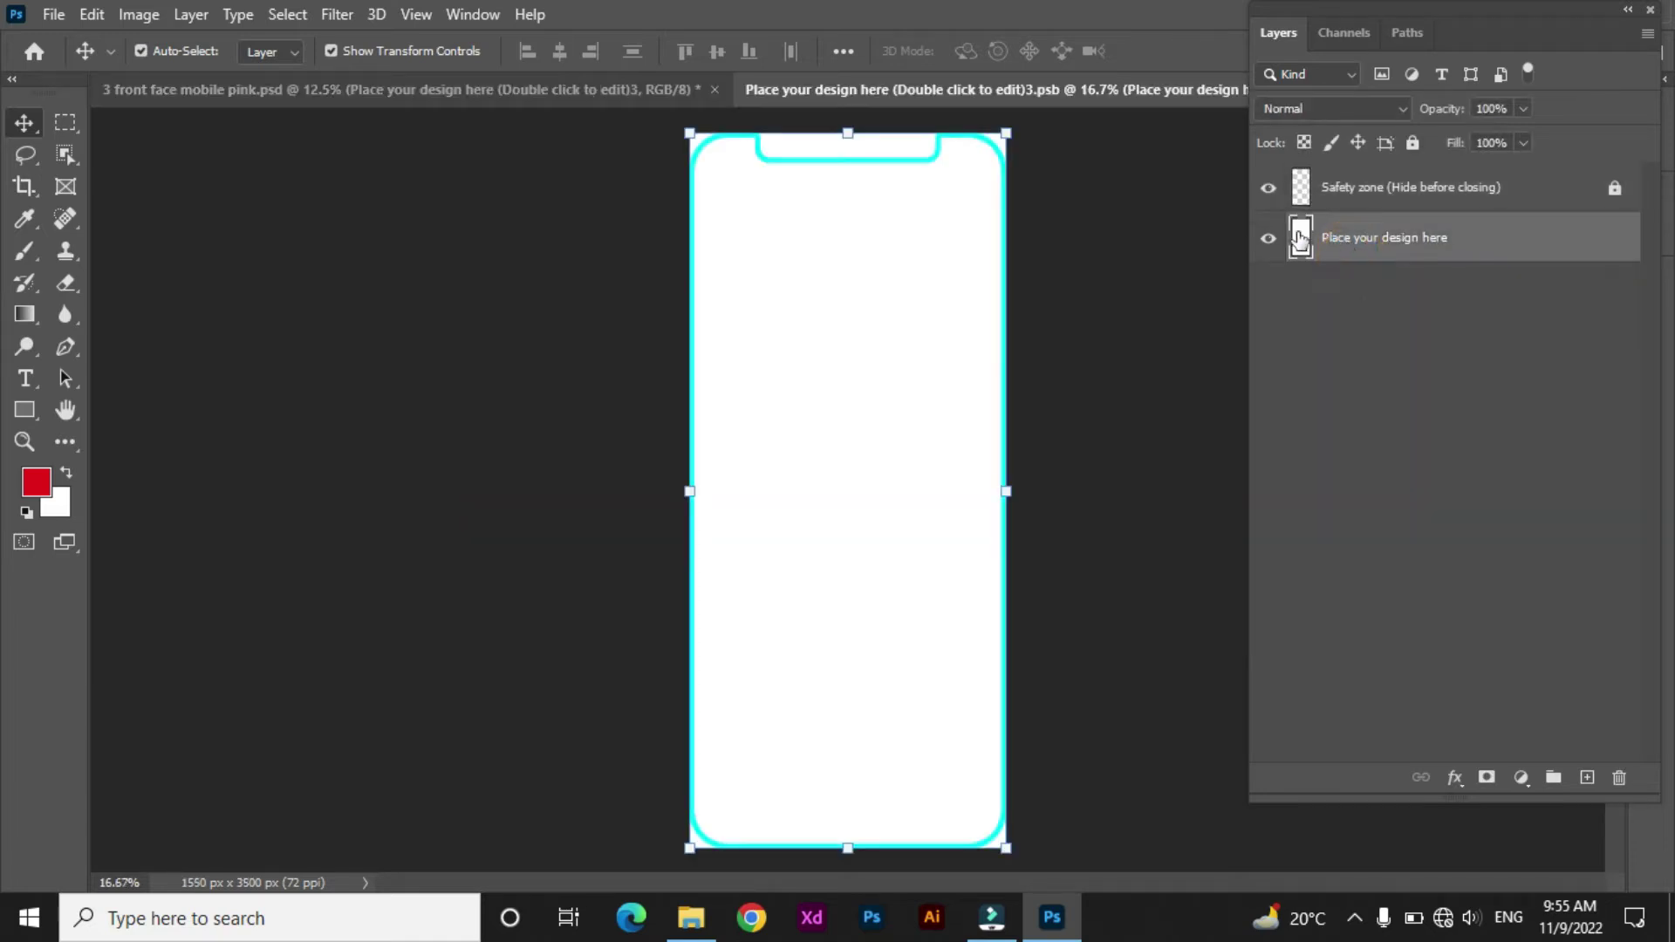
left_click(1268, 187)
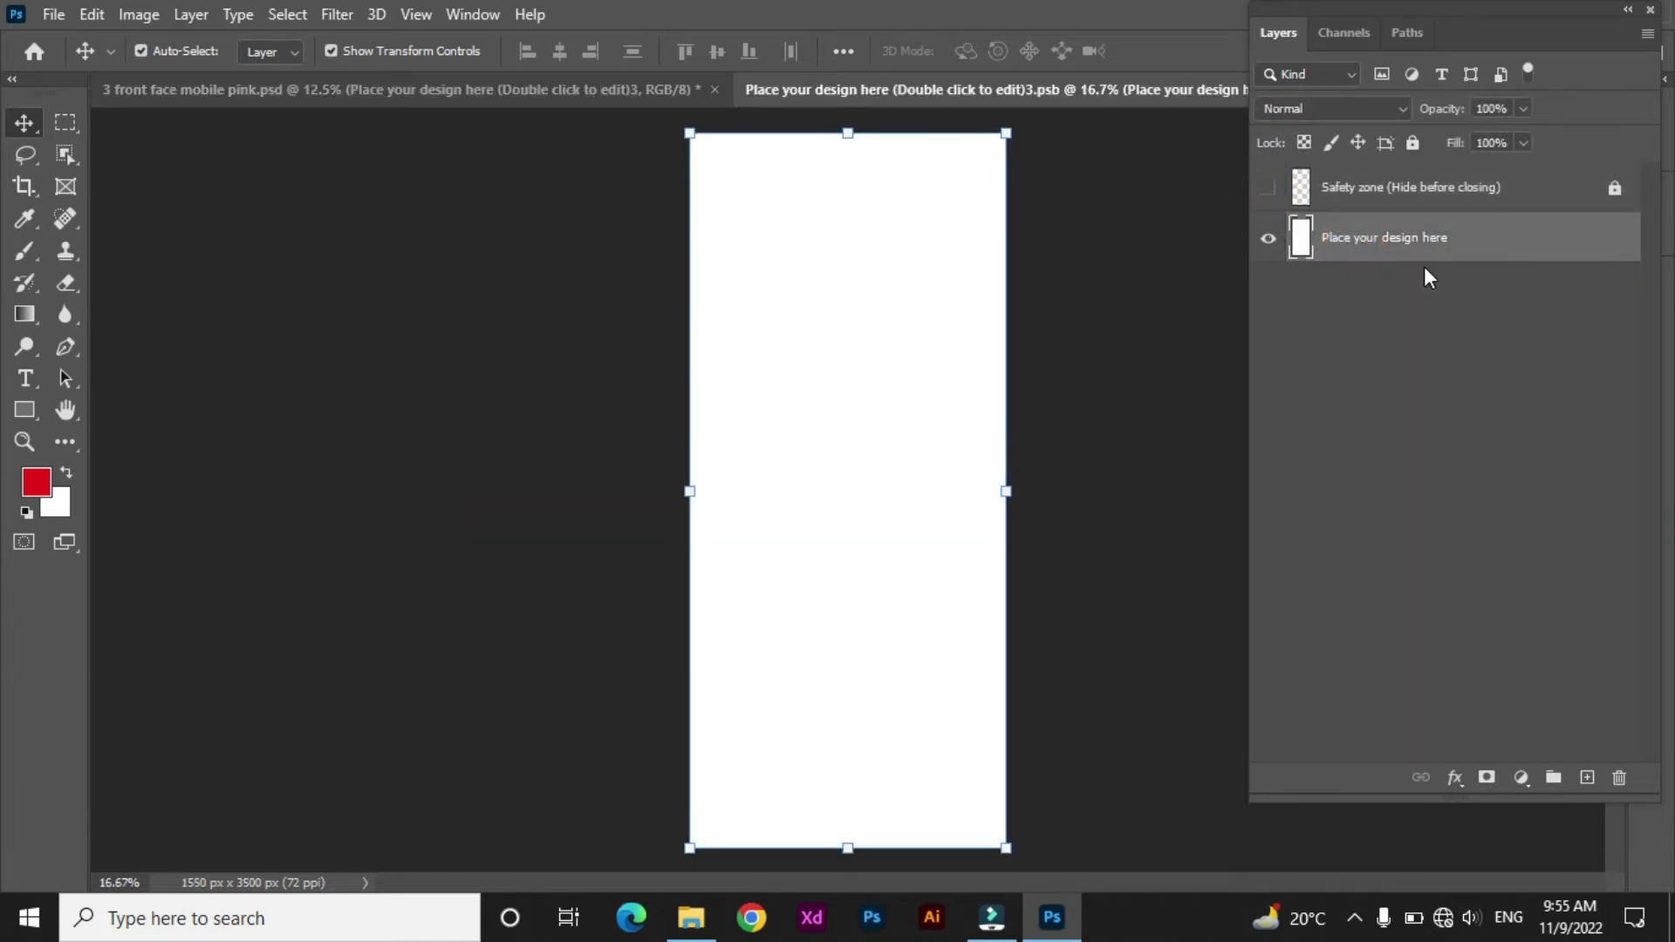
left_click(1269, 241)
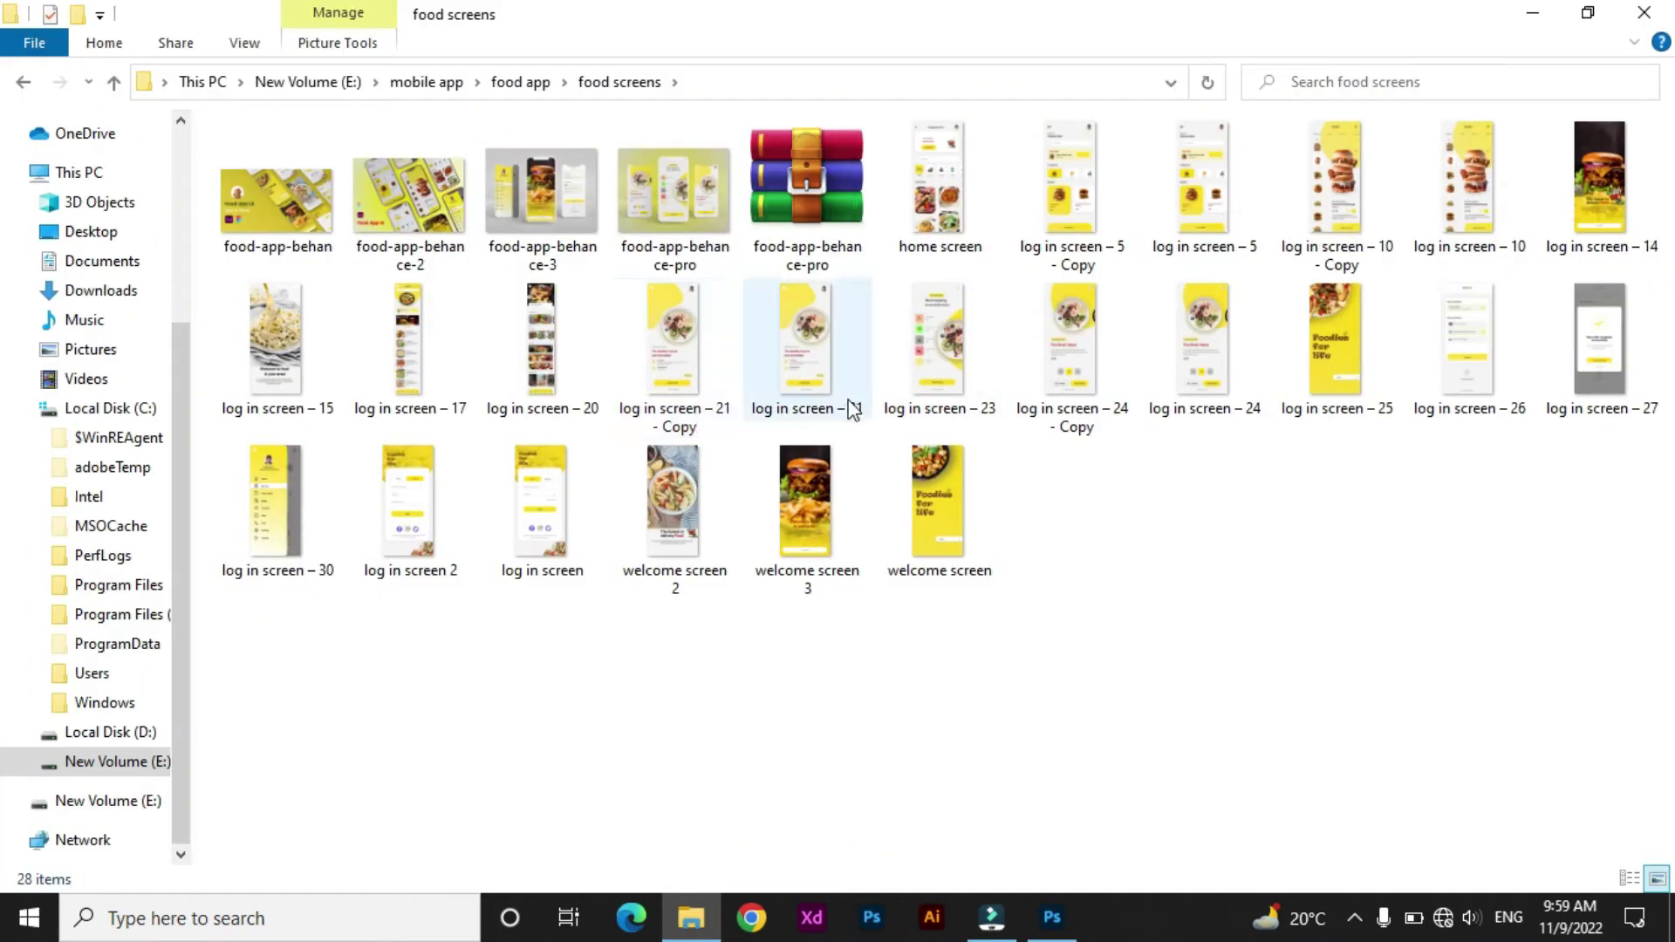
Drag 'log in screen – 23' from File Explorer into the phone screen document
mouse_move(937, 334)
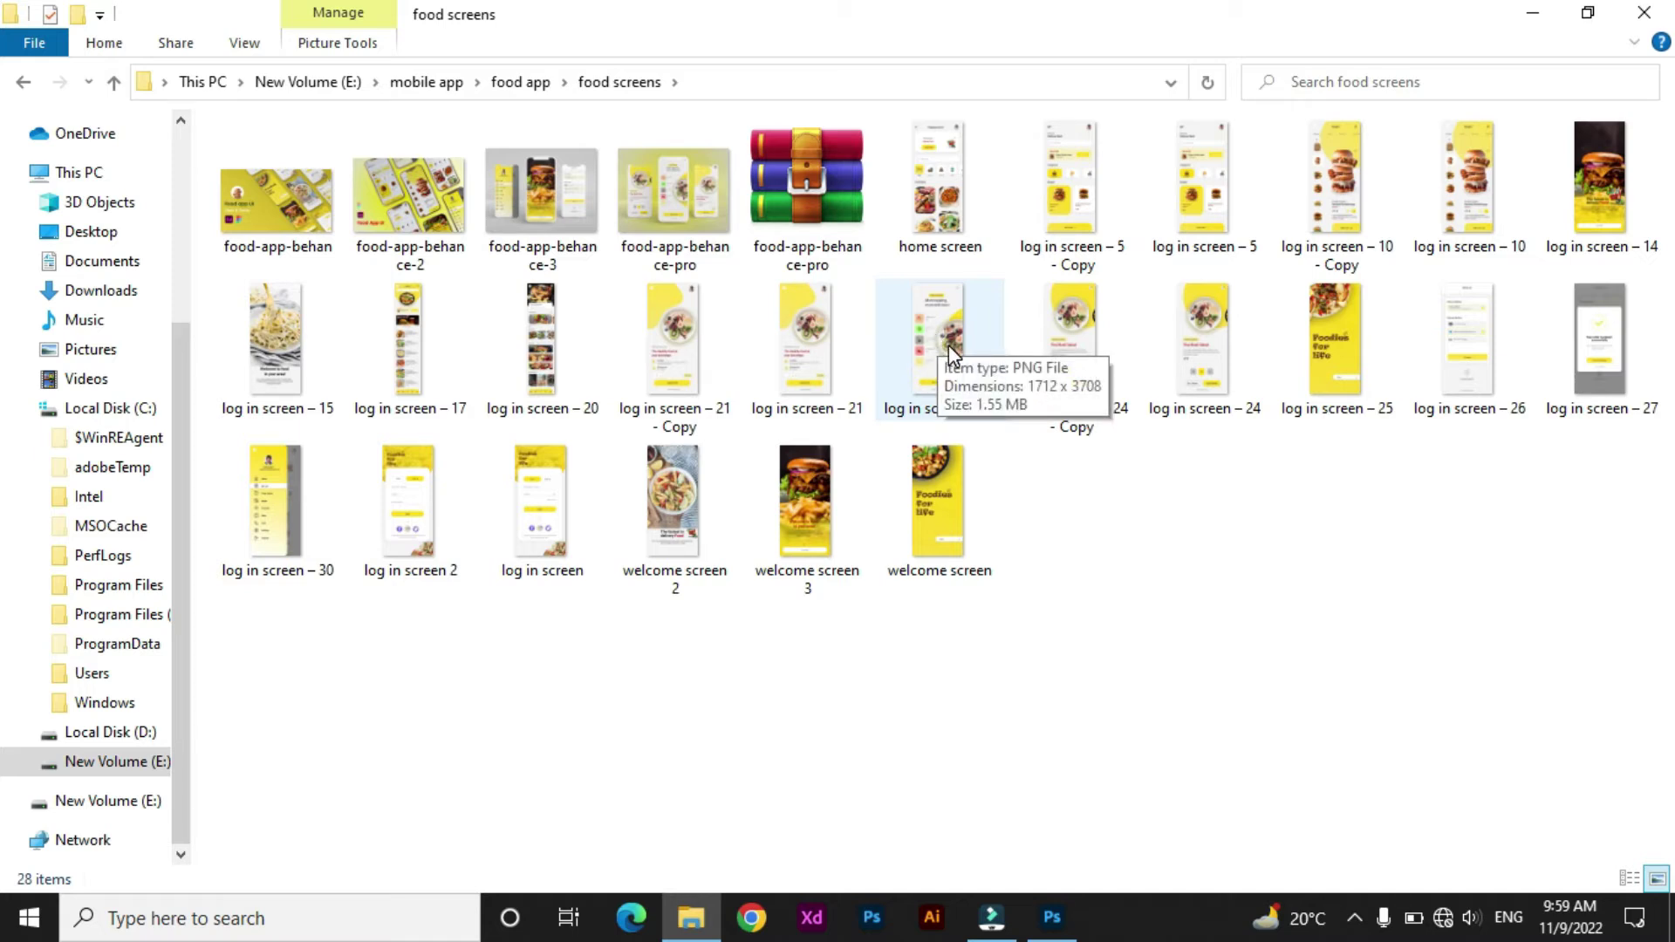
left_click_drag(937, 351, 844, 536)
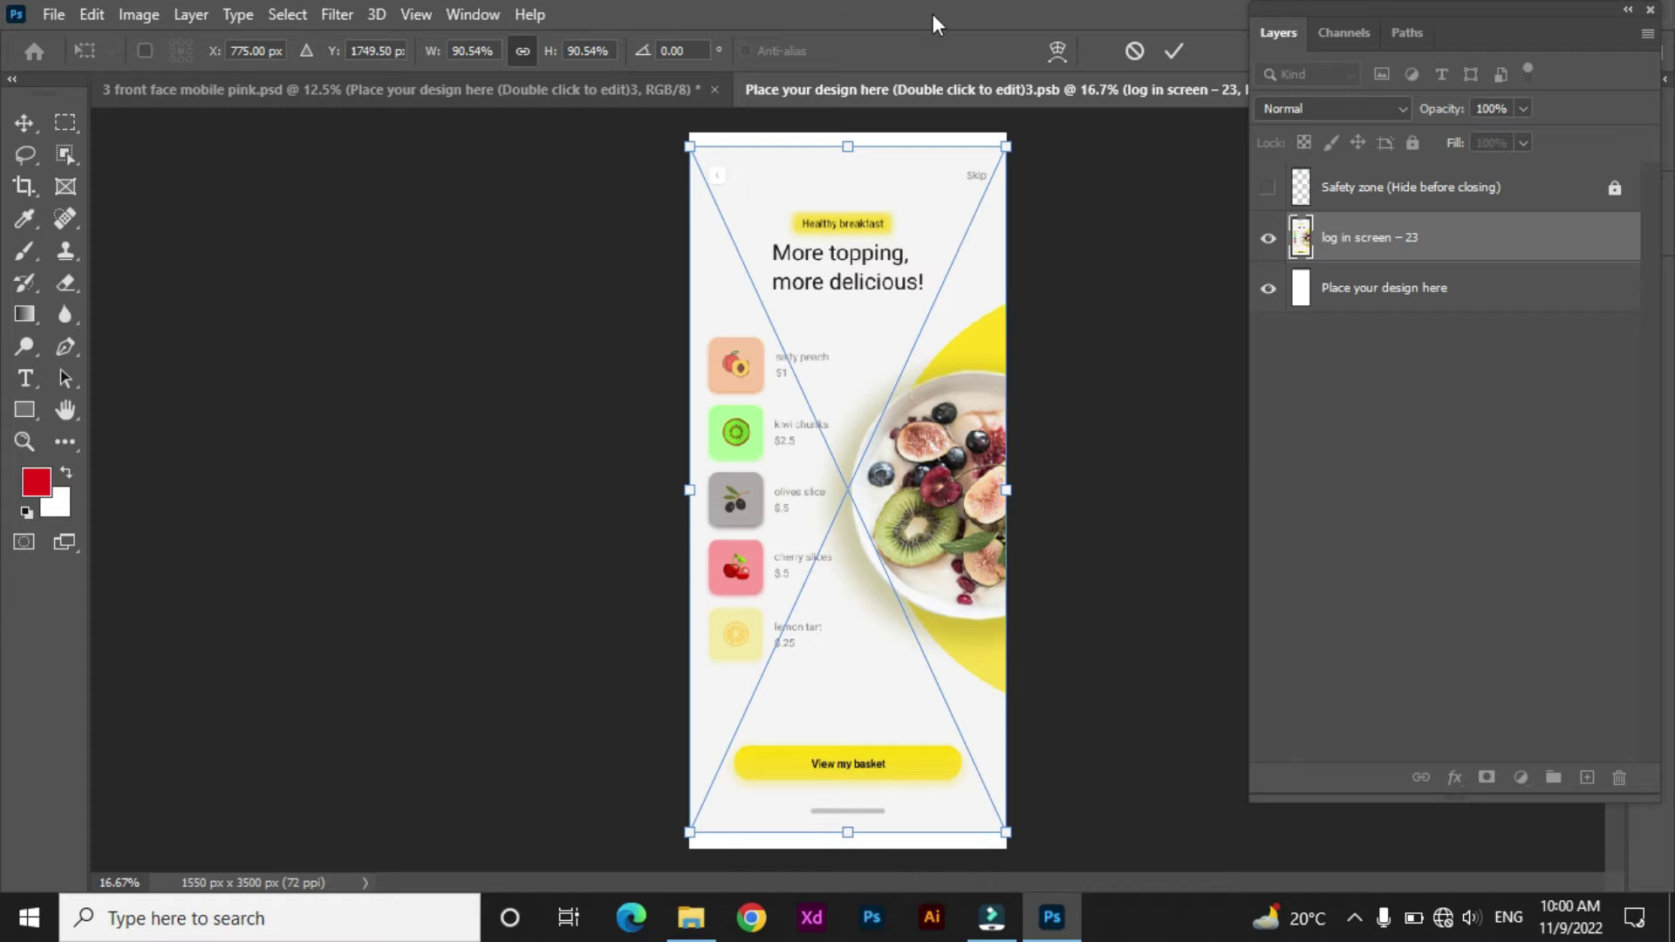
Scale the placed 'log in screen – 23' to about 95% to fill the screen and commit
left_click_drag(1002, 838, 1013, 850)
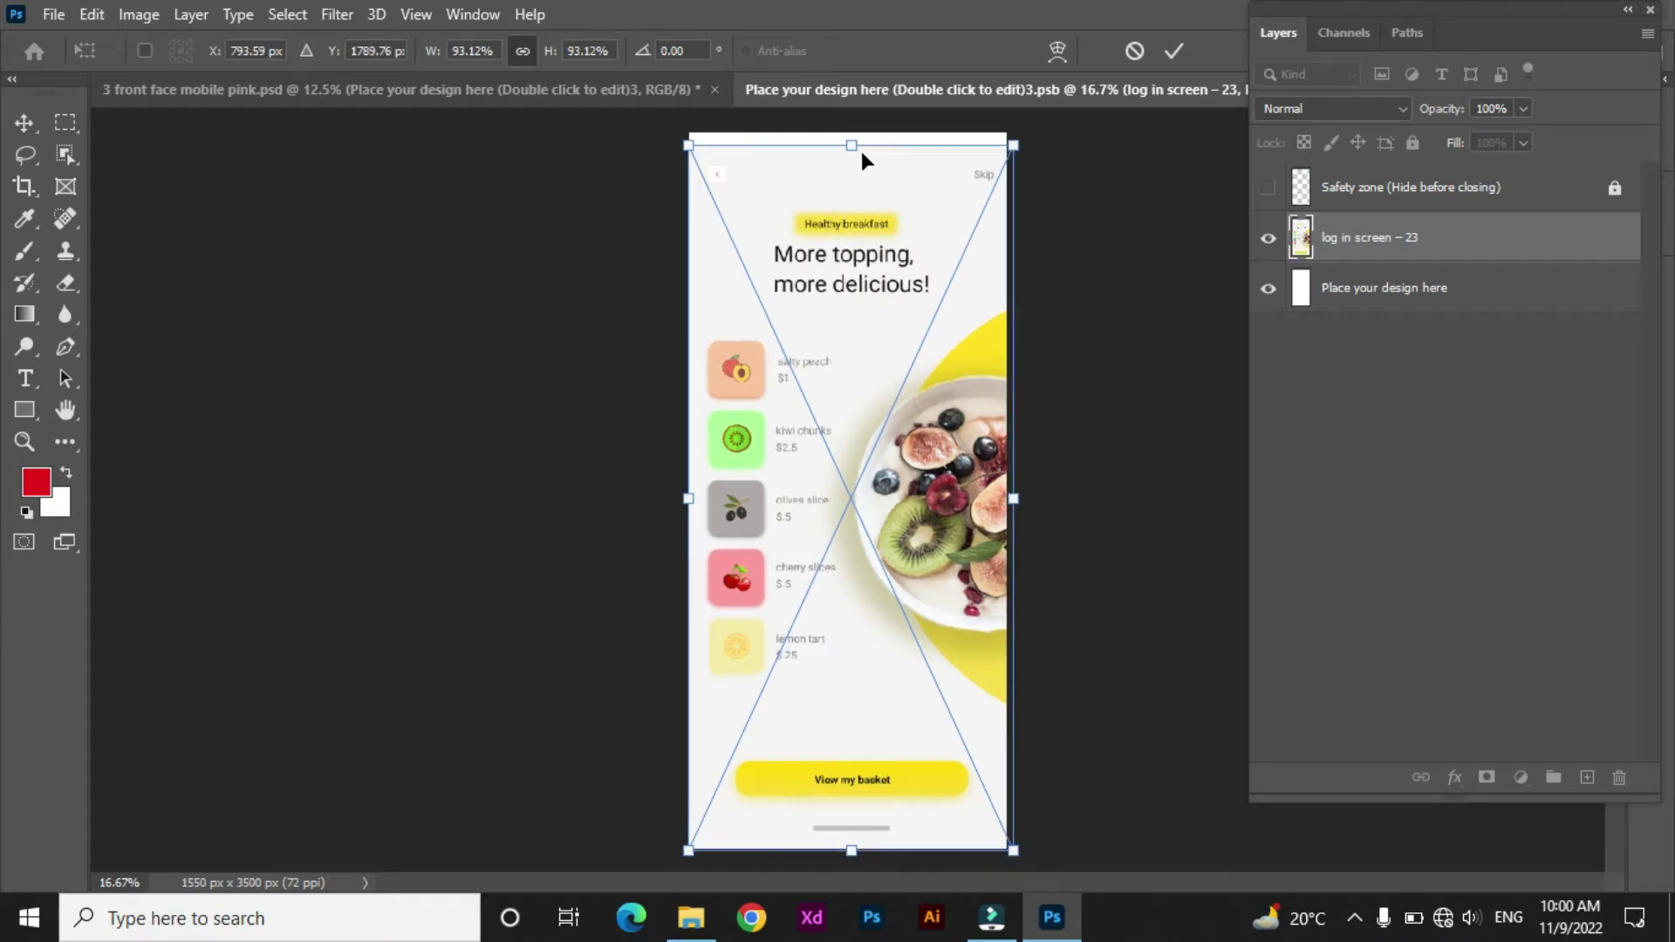
left_click_drag(688, 142, 682, 133)
left_click_drag(917, 471, 917, 472)
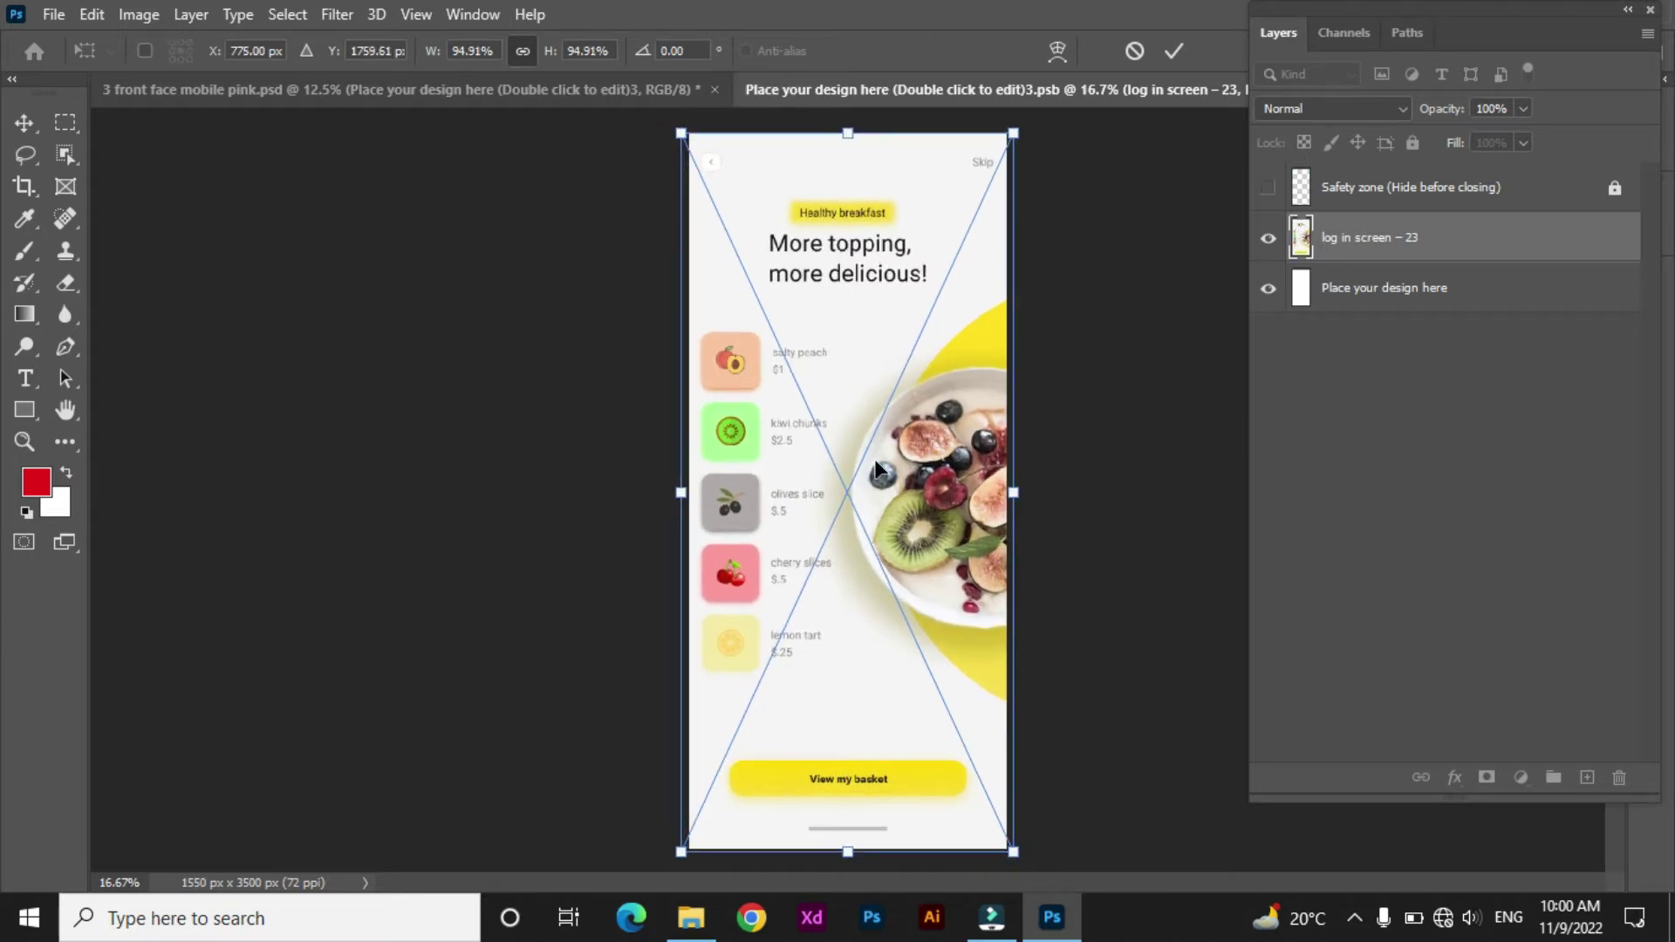
left_click(1179, 51)
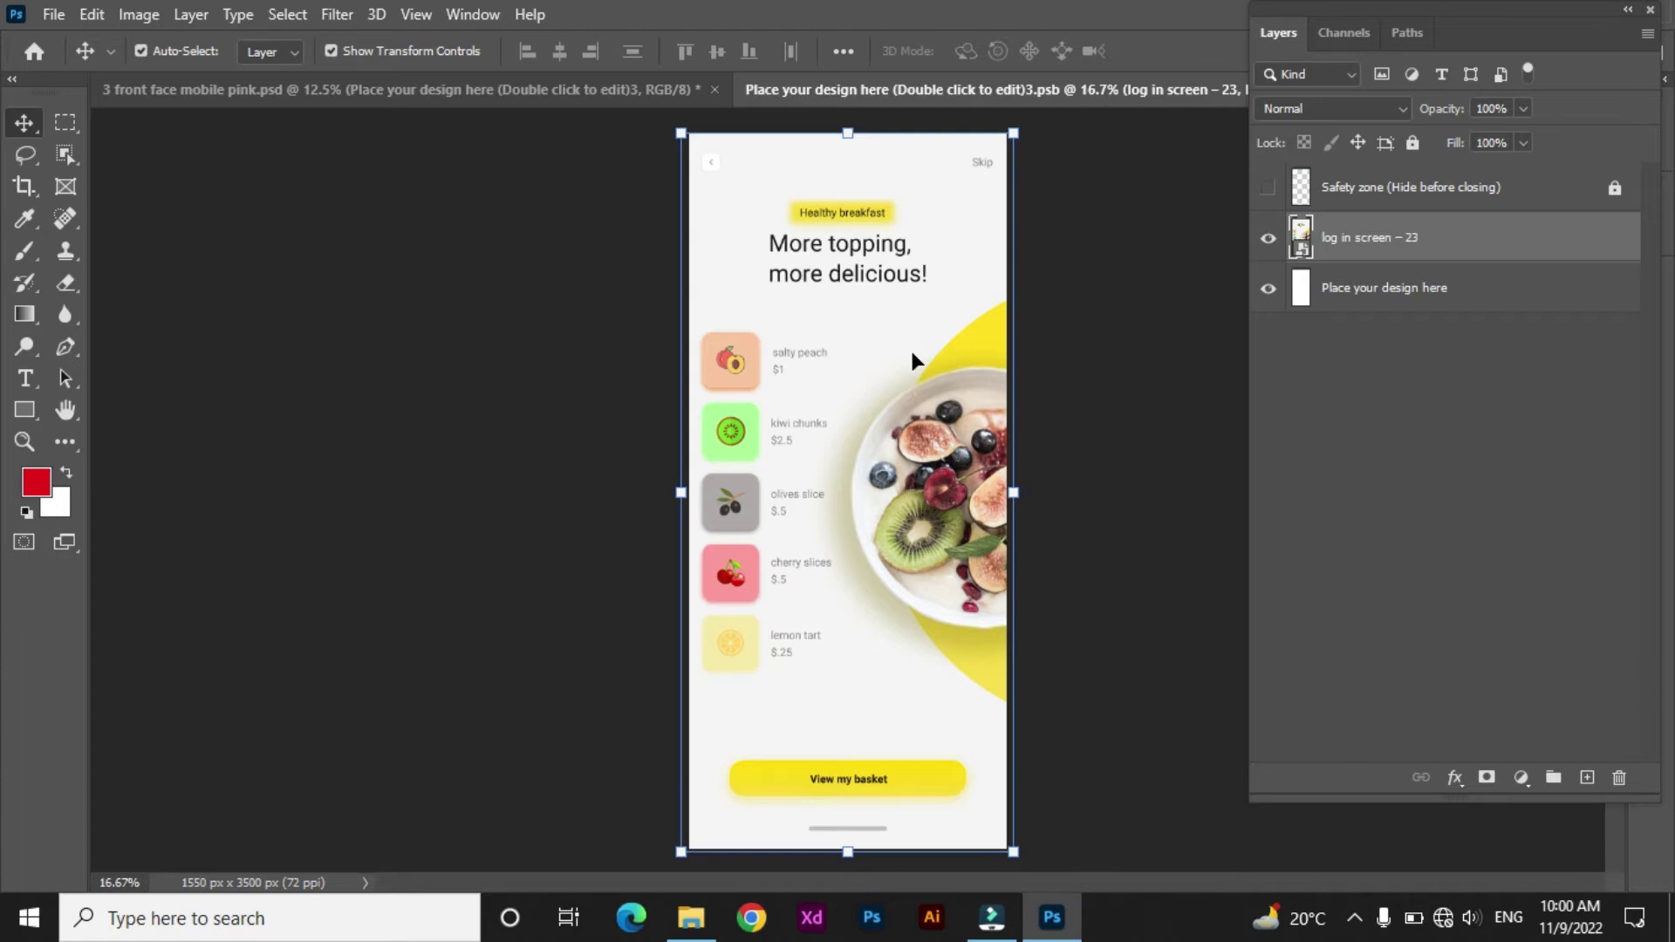
Save the screen document and check the updated middle phone on the mockup tab
key("ctrl+s")
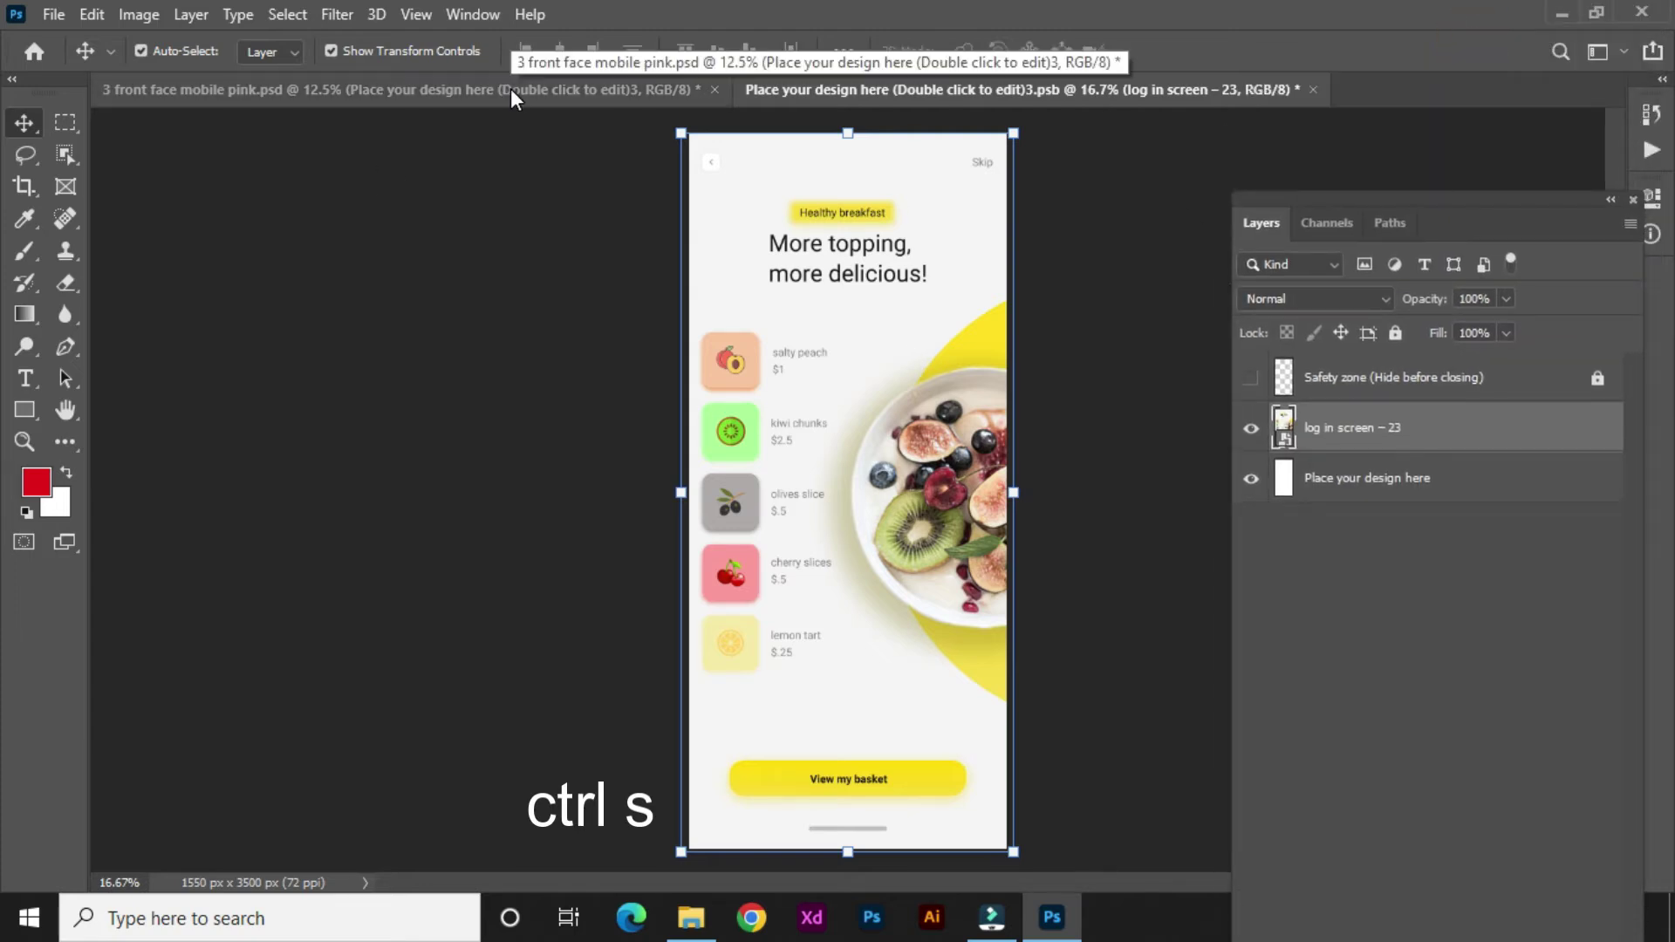
left_click(513, 90)
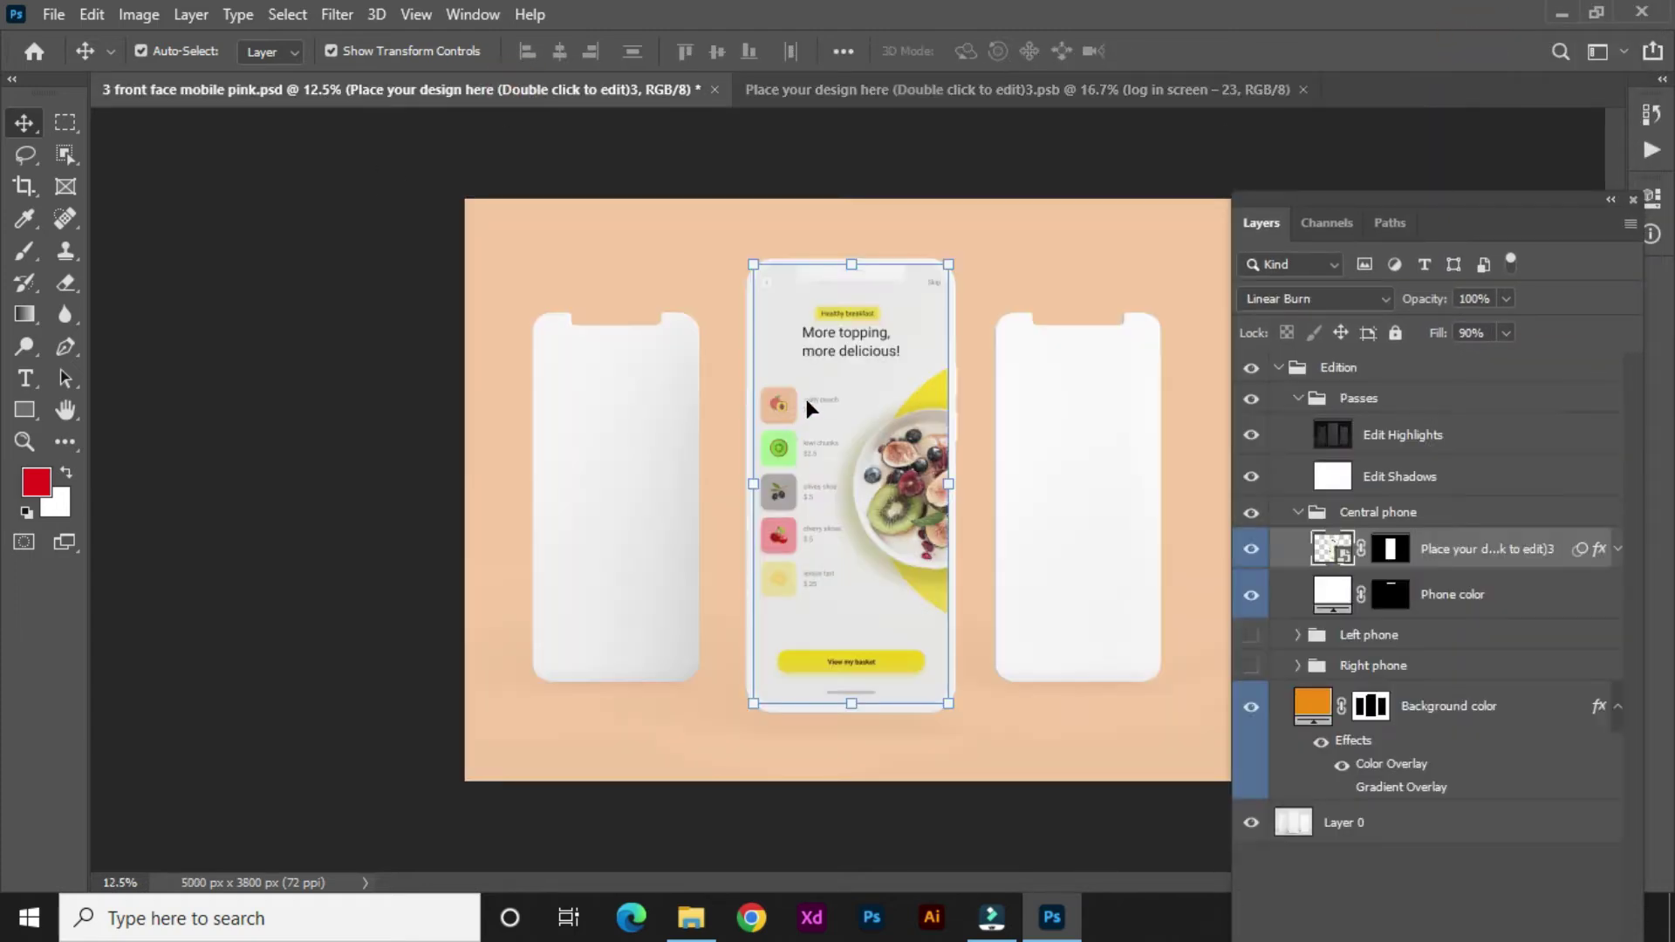
left_click(1148, 92)
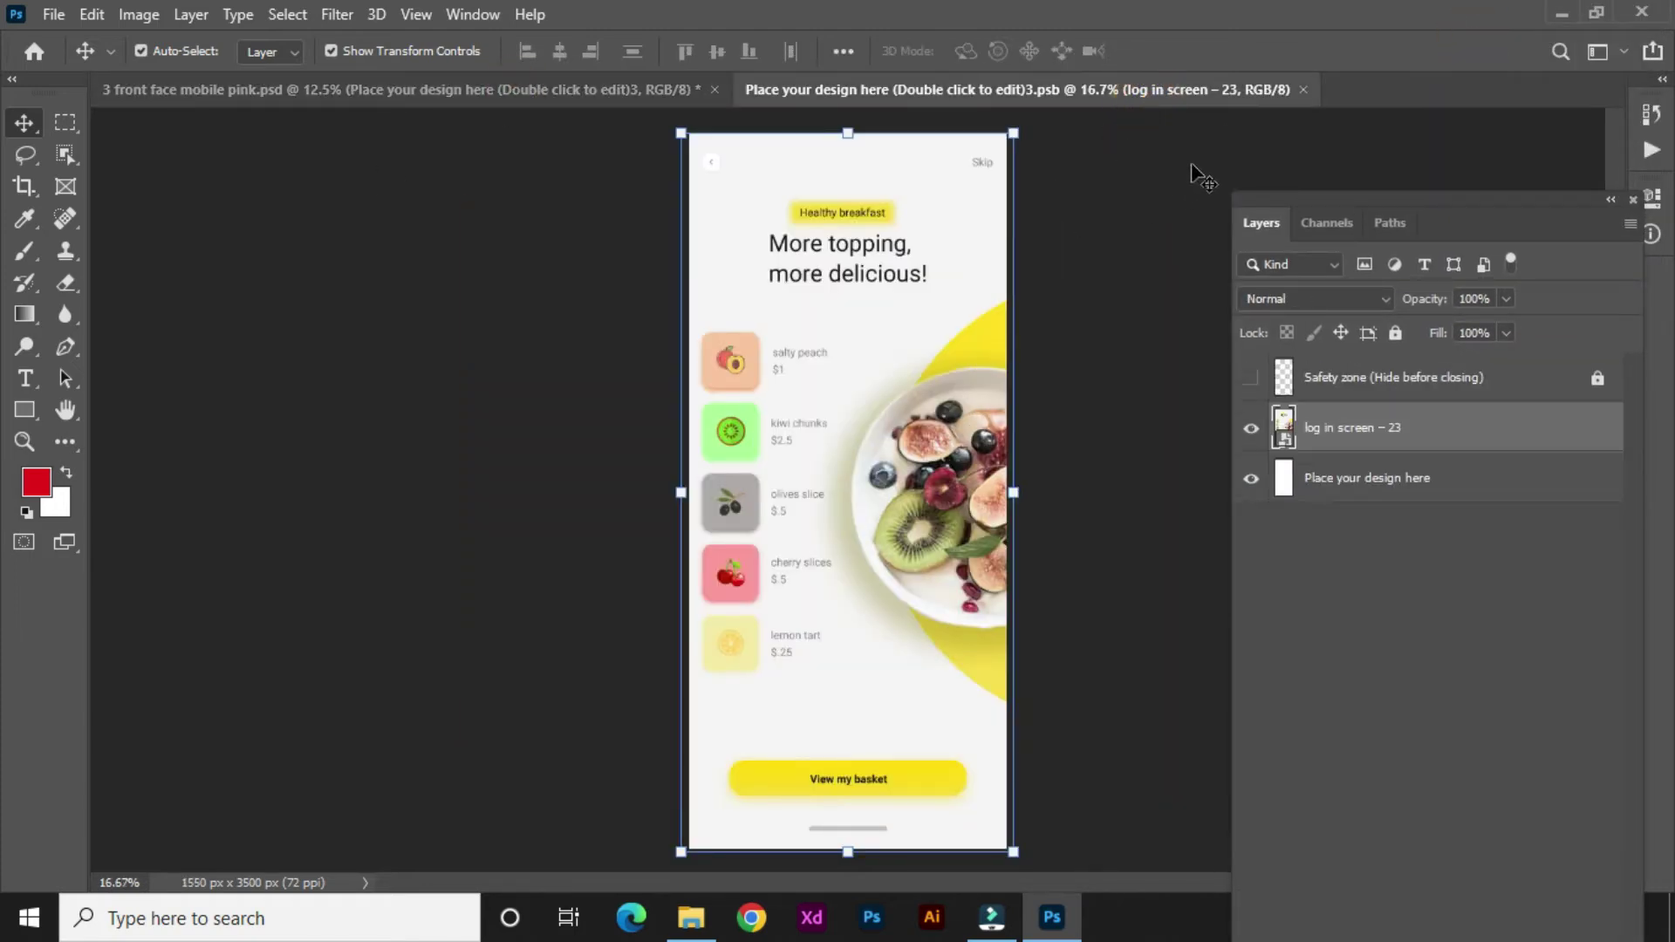
Close the middle phone document and open the left phone's smart object for editing
left_click(1301, 90)
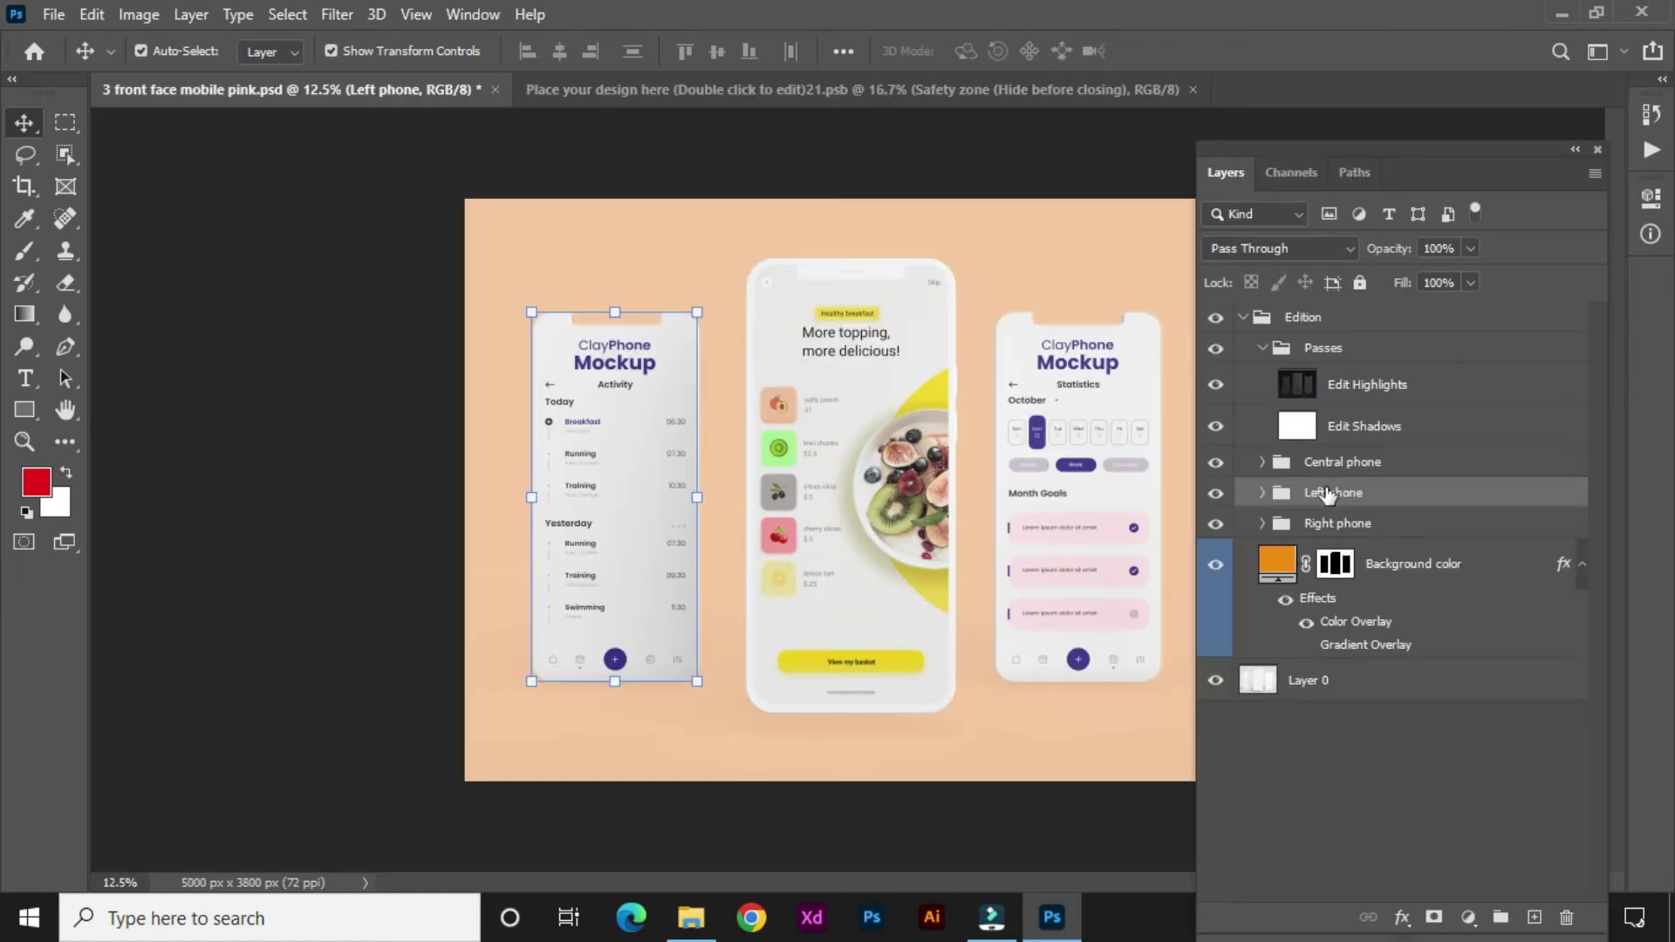
left_click(1263, 494)
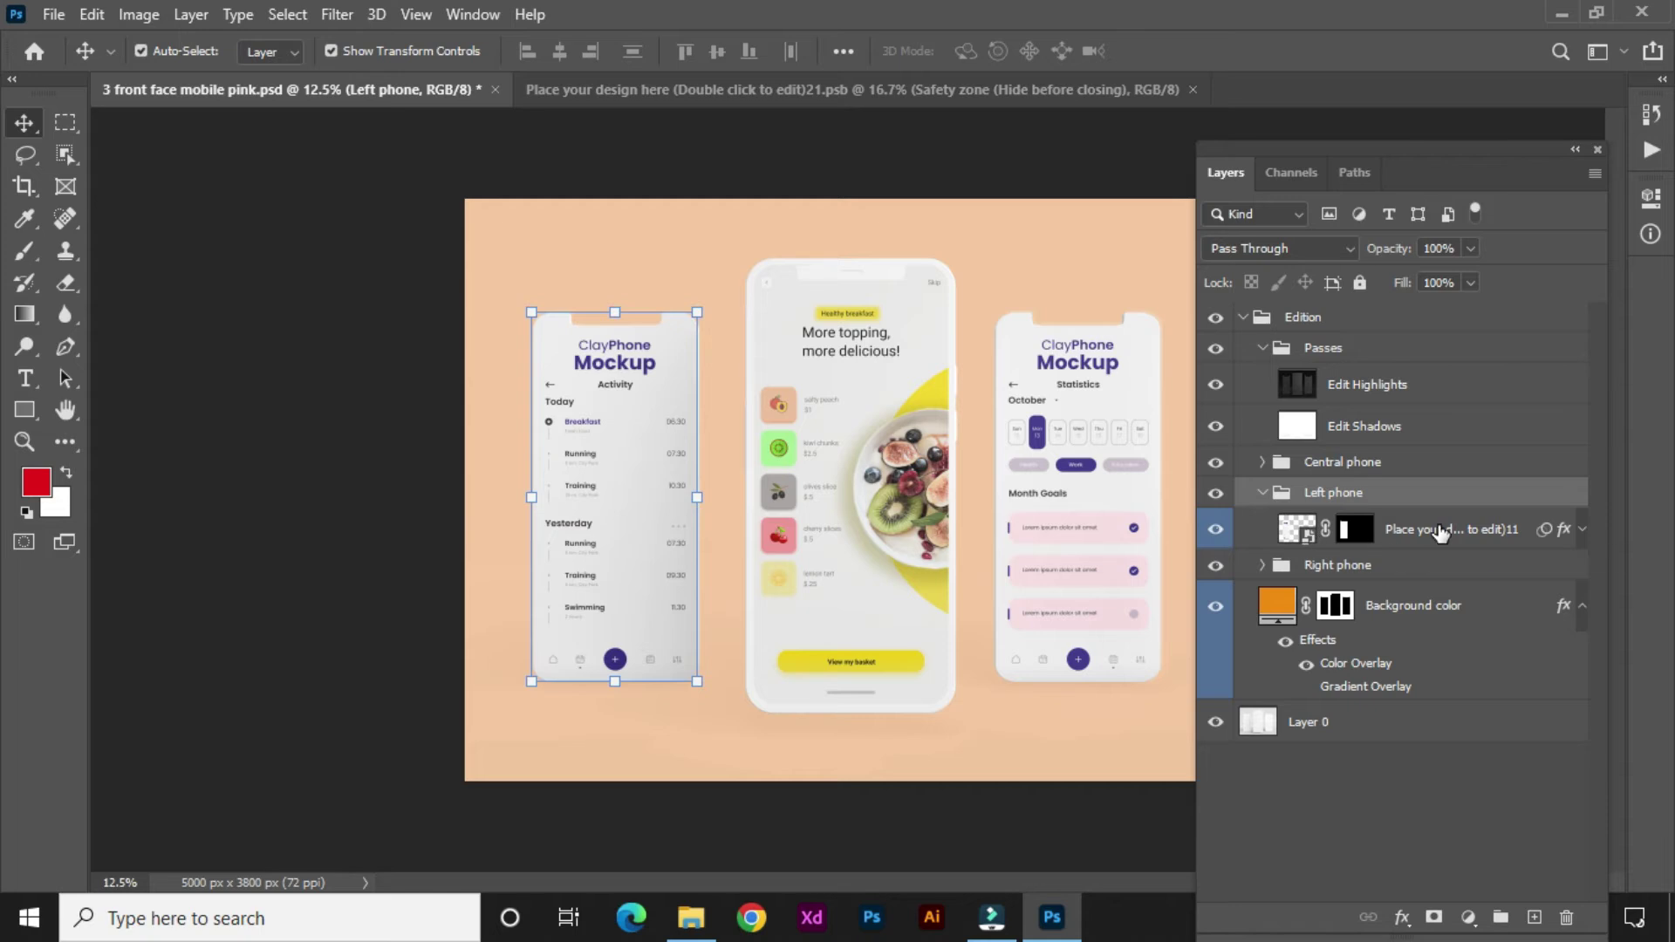
double_click(1297, 528)
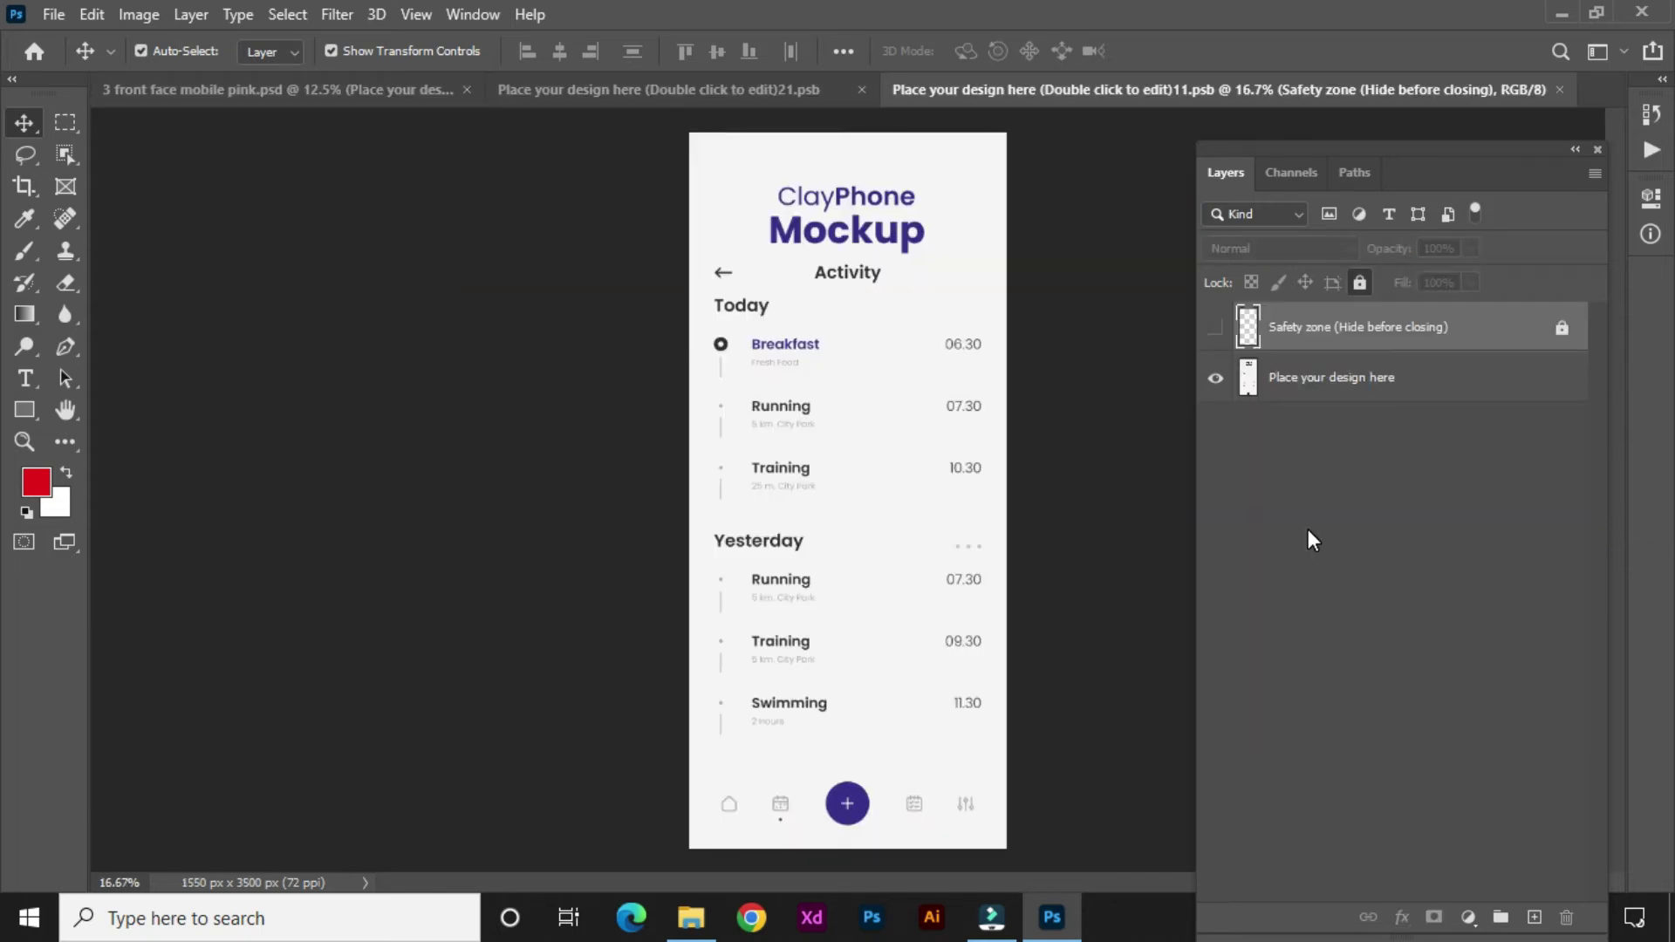
left_click(1338, 375)
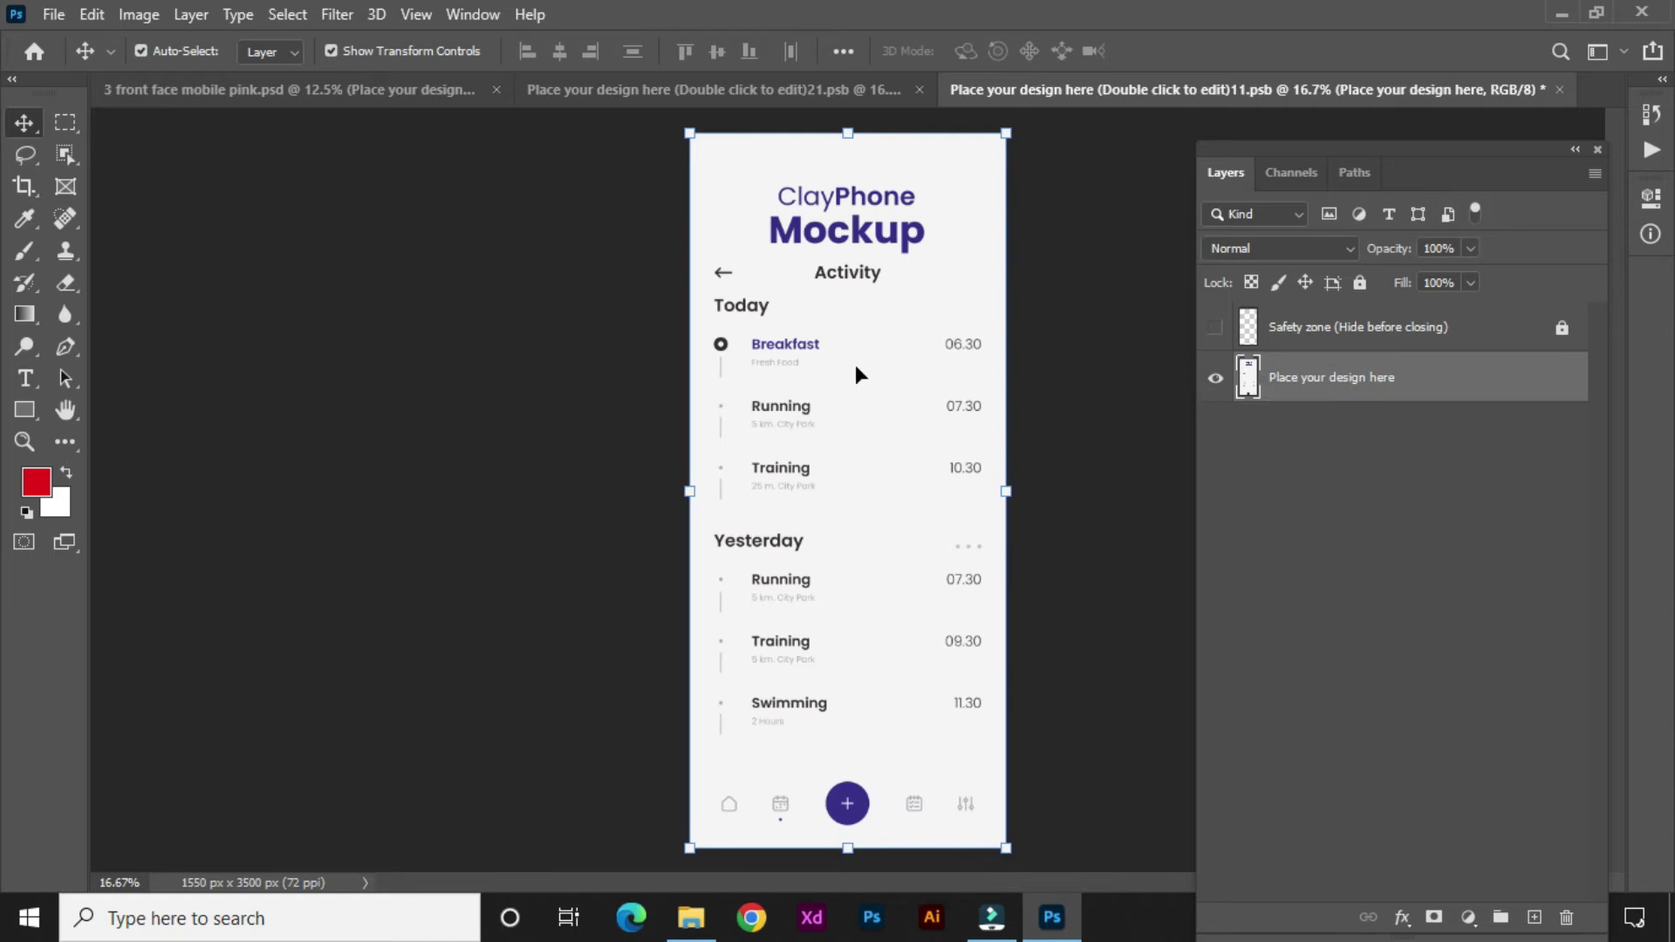
Place 'log in screen – 21', stretch it to fill the screen, then close and save
left_click(703, 918)
left_click(1072, 349)
left_click_drag(860, 358, 905, 576)
left_click_drag(1008, 839, 1010, 849)
key("Return")
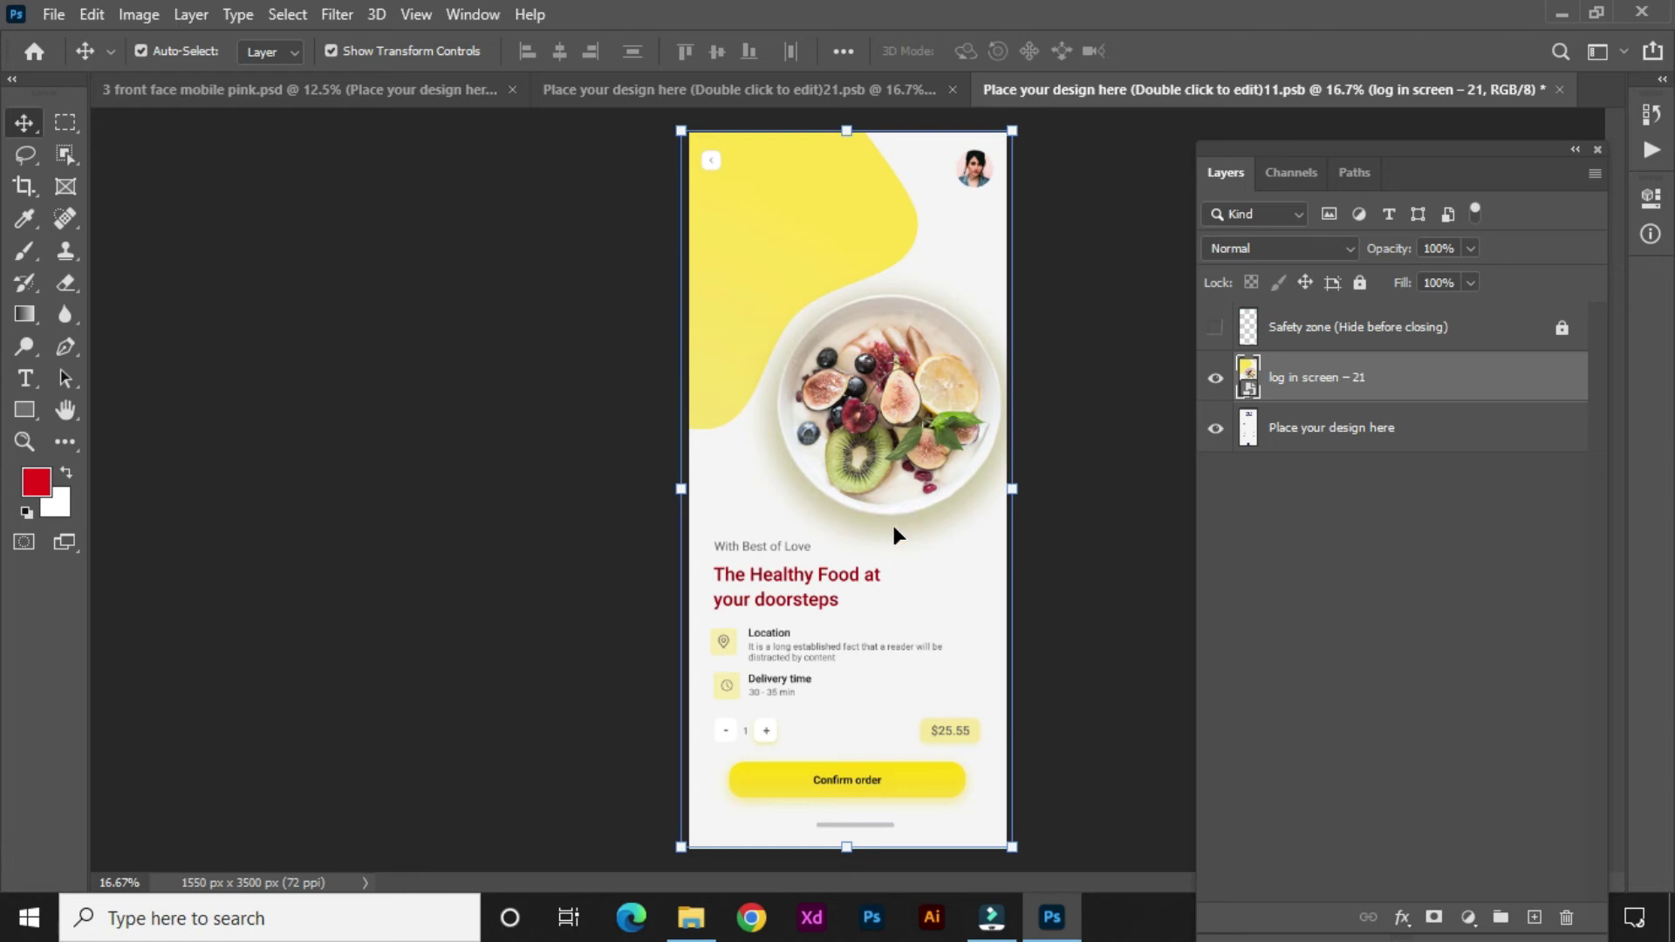
left_click(1560, 89)
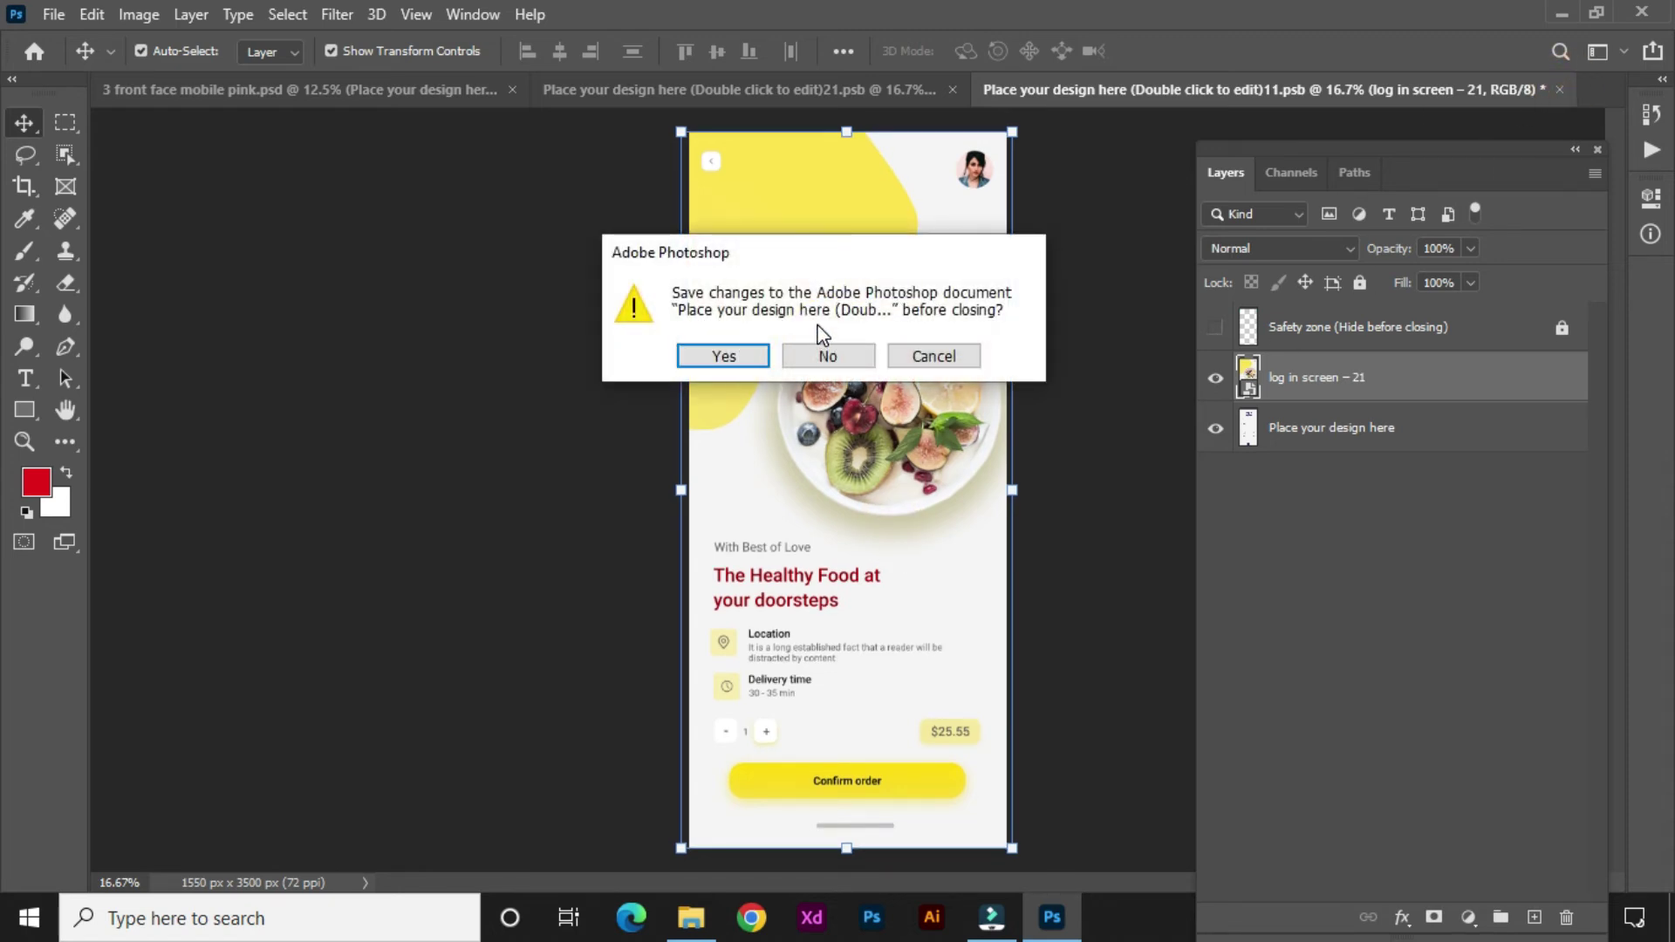
left_click(734, 360)
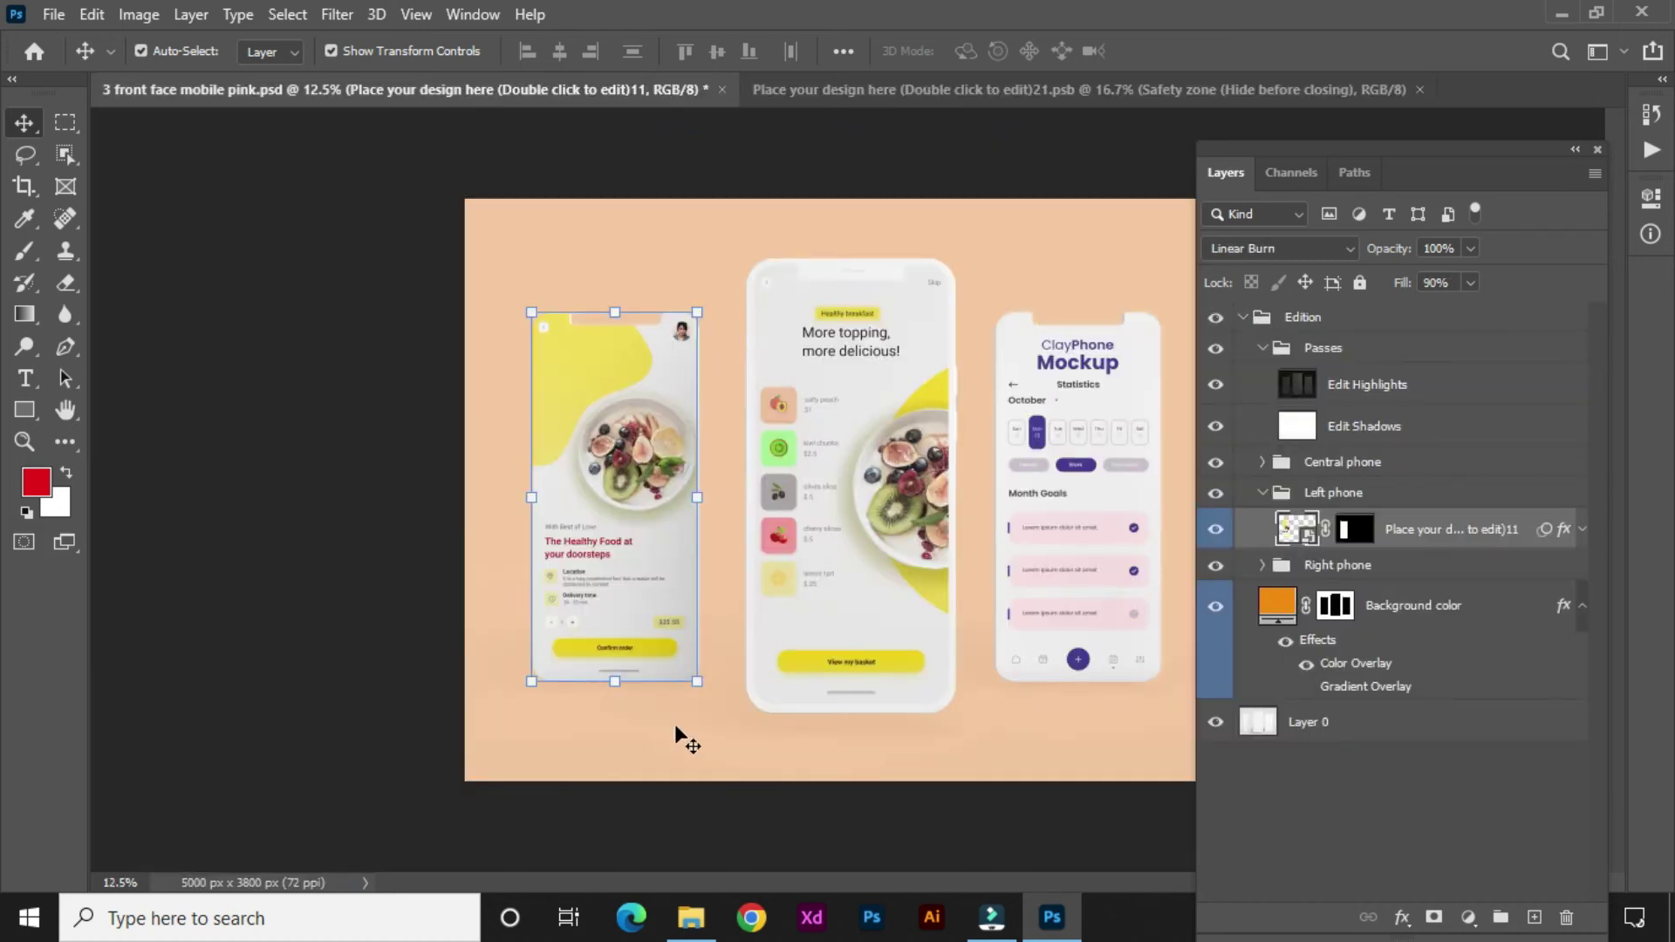
Collapse Passes and Left phone, expand Right phone, and open its screen smart object
left_click(671, 752)
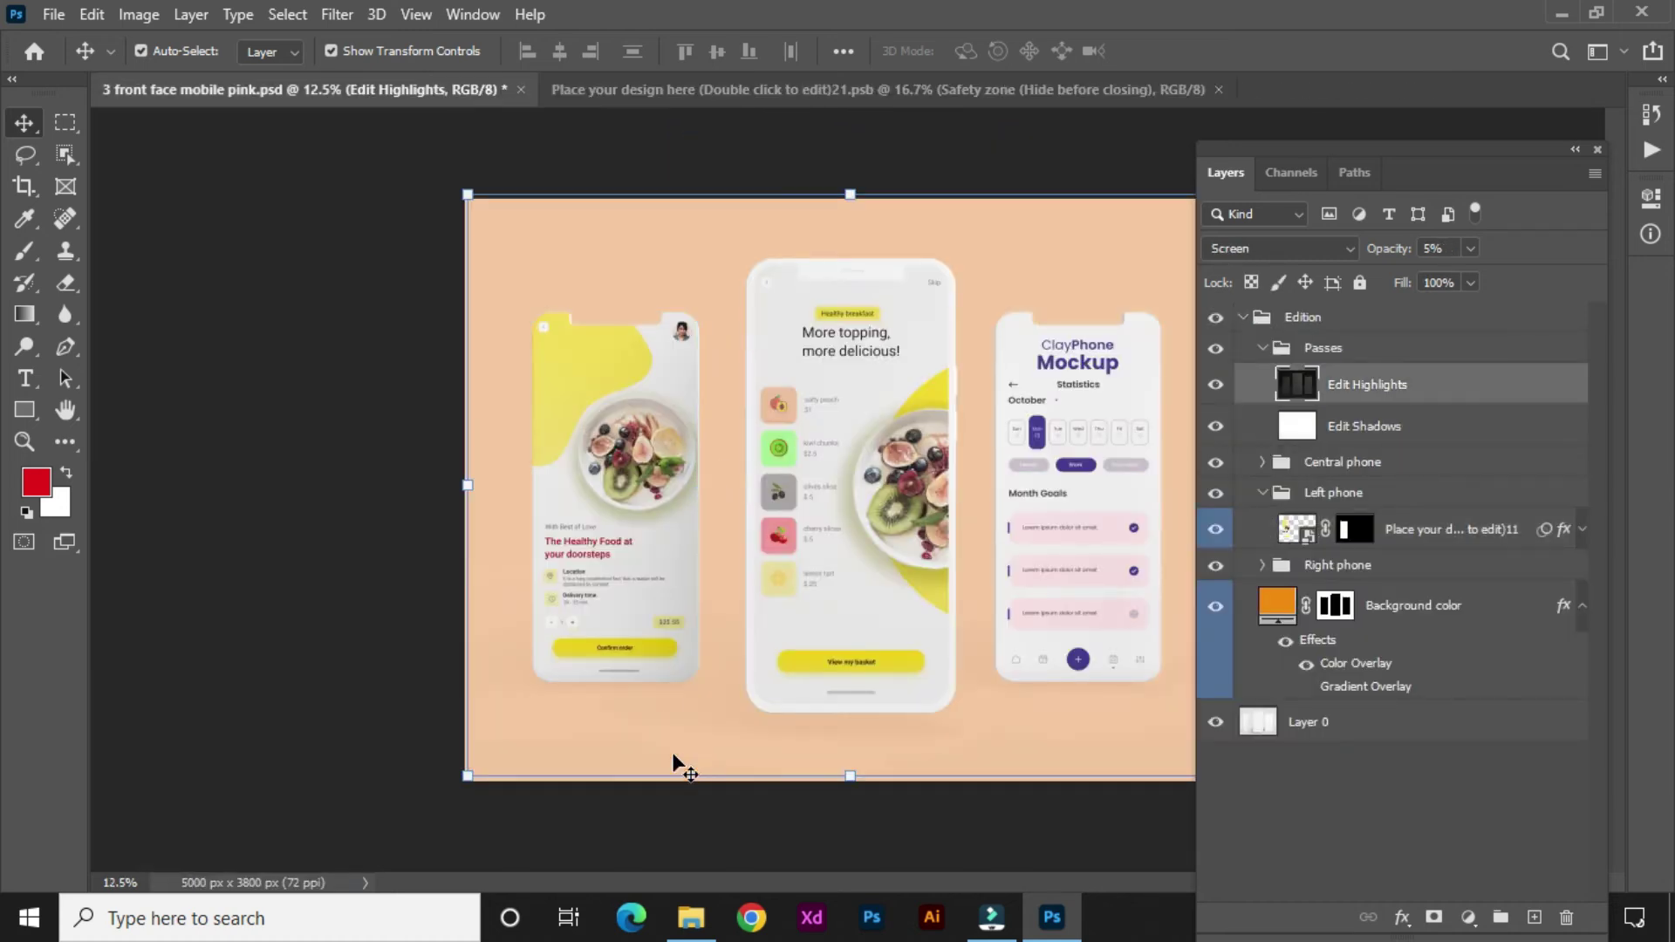
left_click(1262, 348)
left_click(1262, 410)
left_click(1262, 440)
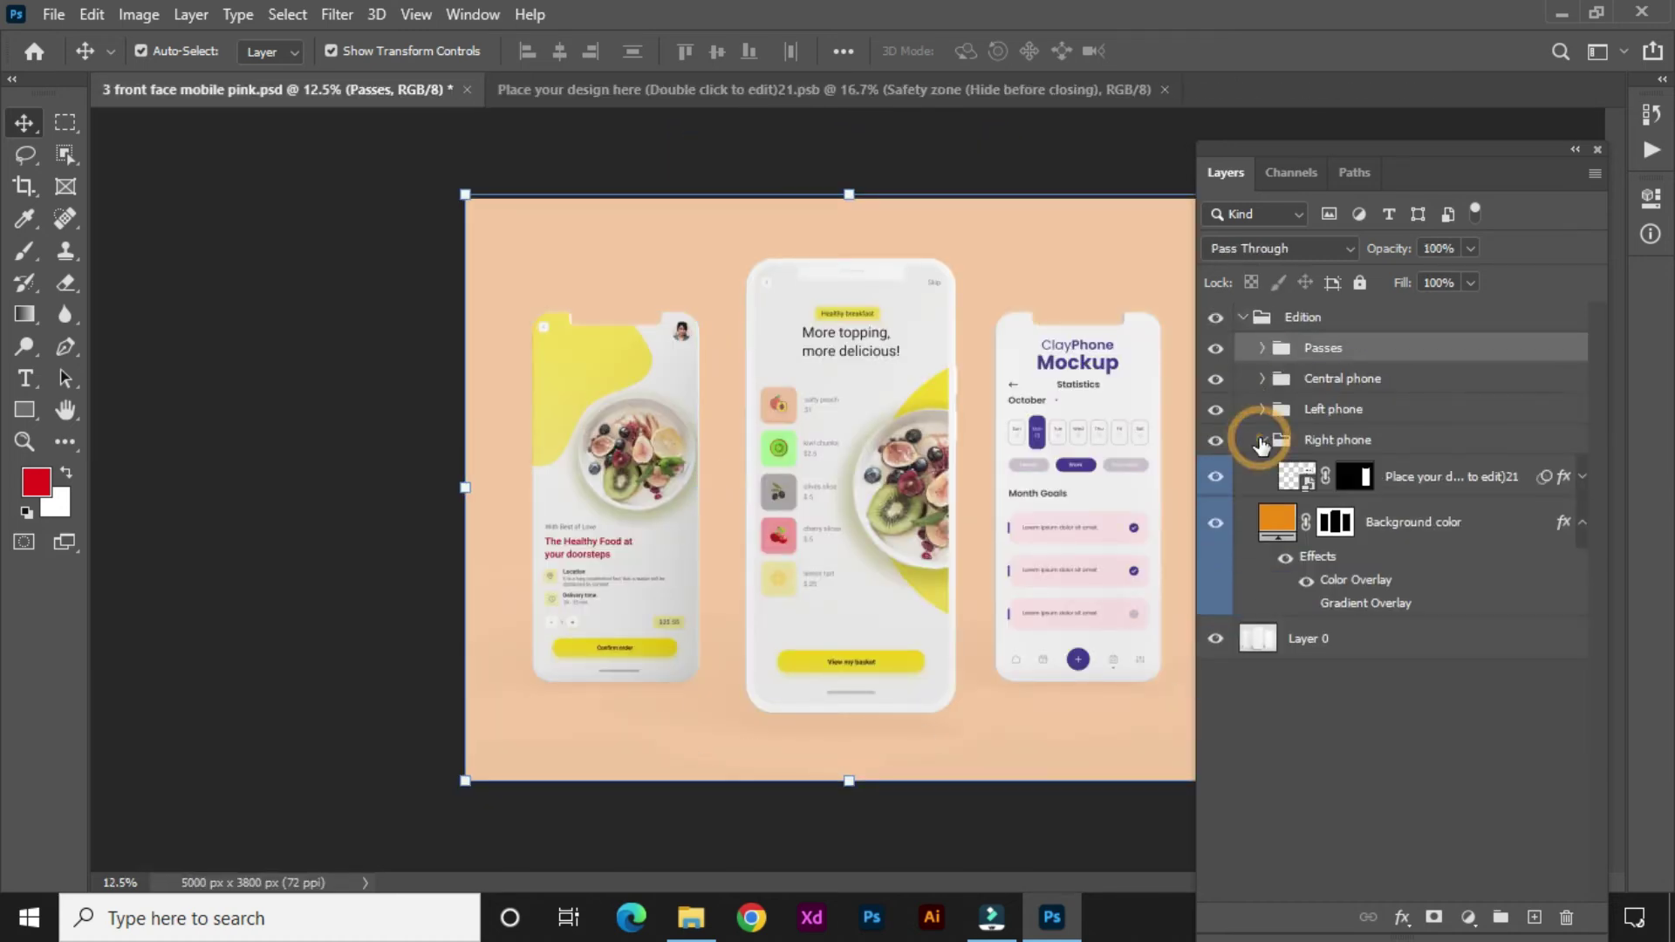
left_click(1309, 486)
double_click(1309, 486)
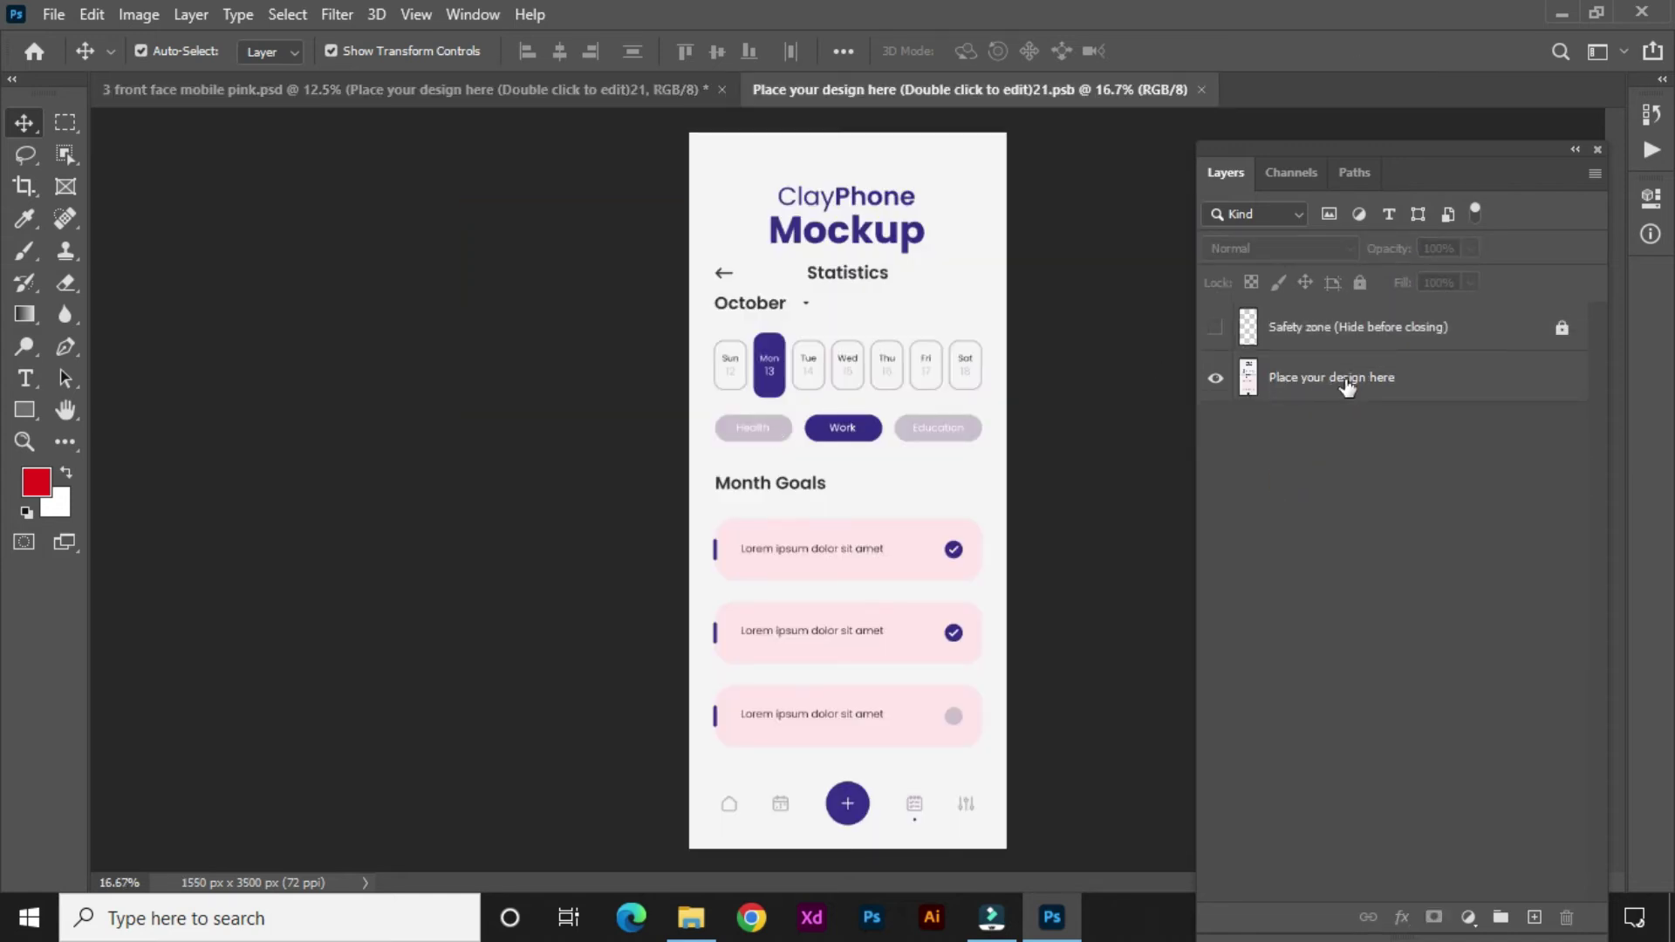
Place 'log in screen – 23', resize it to fill the screen, then close and save
key("alt+Tab")
left_click_drag(966, 371, 980, 579)
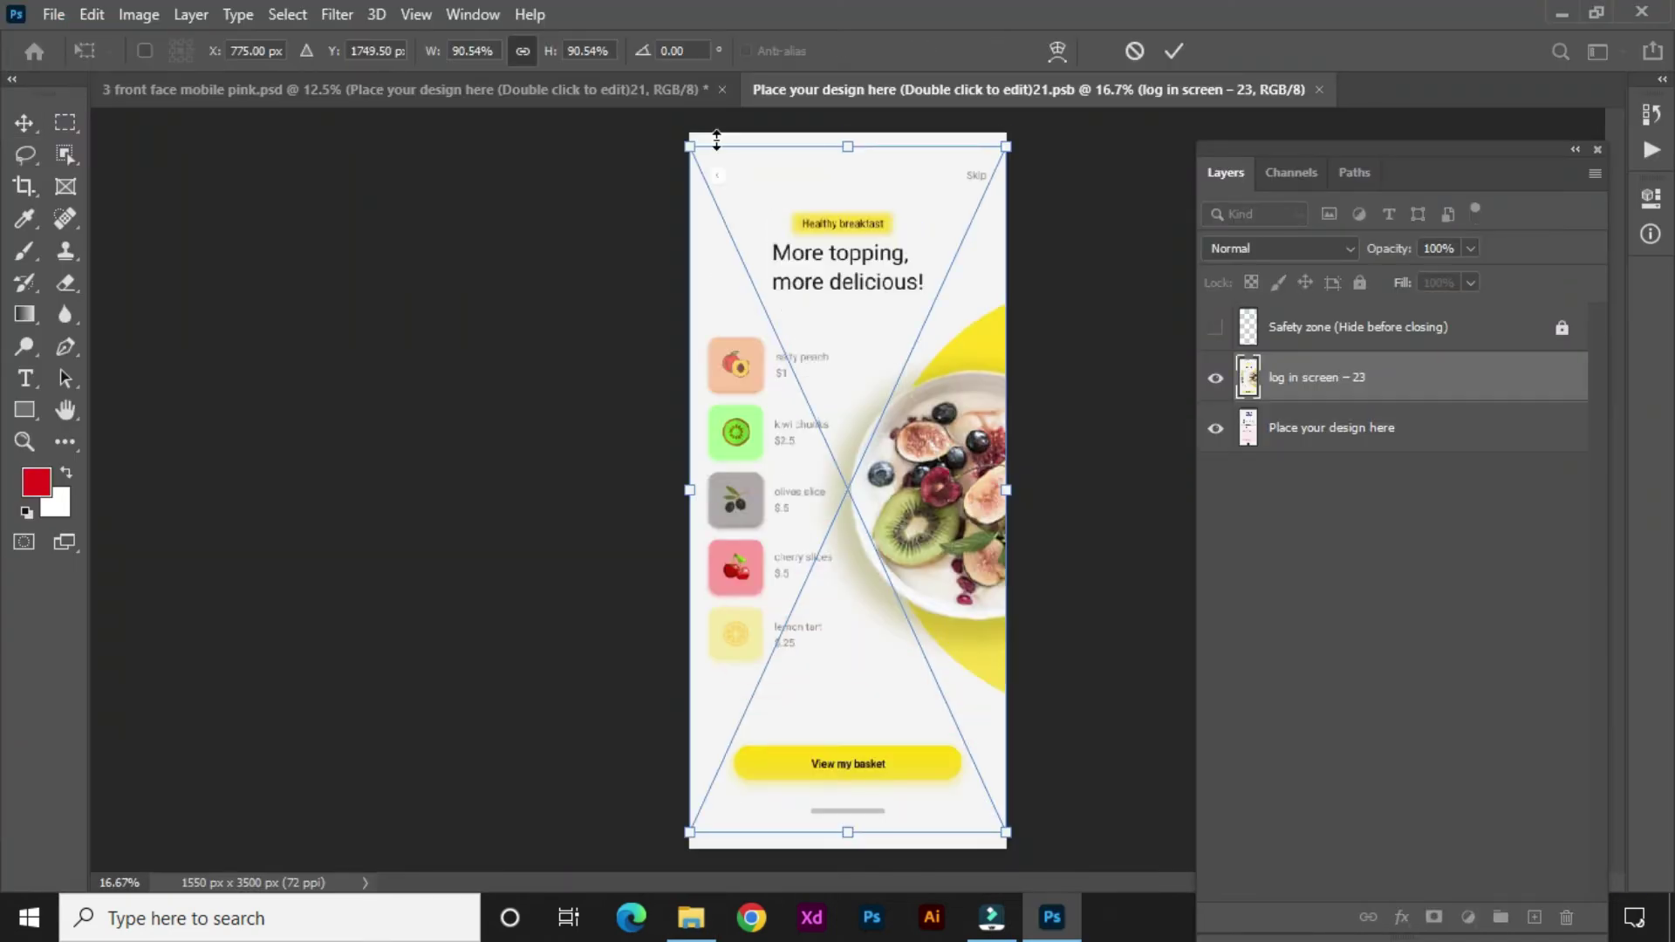
left_click_drag(1014, 851, 1018, 855)
left_click(1174, 51)
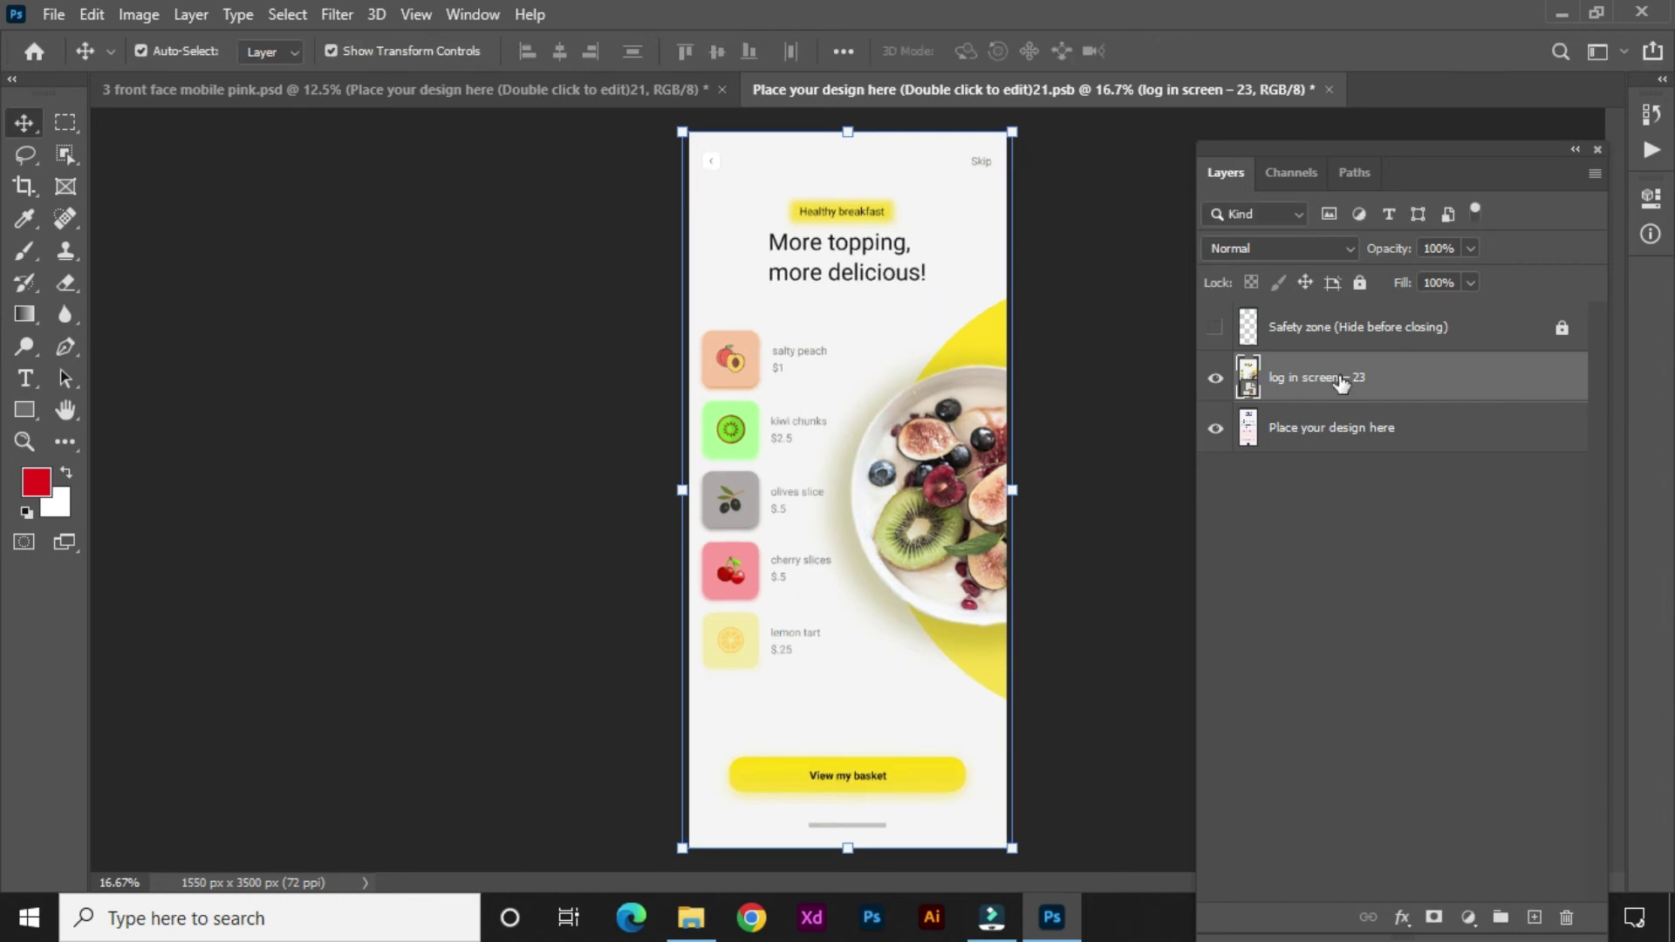
left_click(1328, 90)
left_click(702, 355)
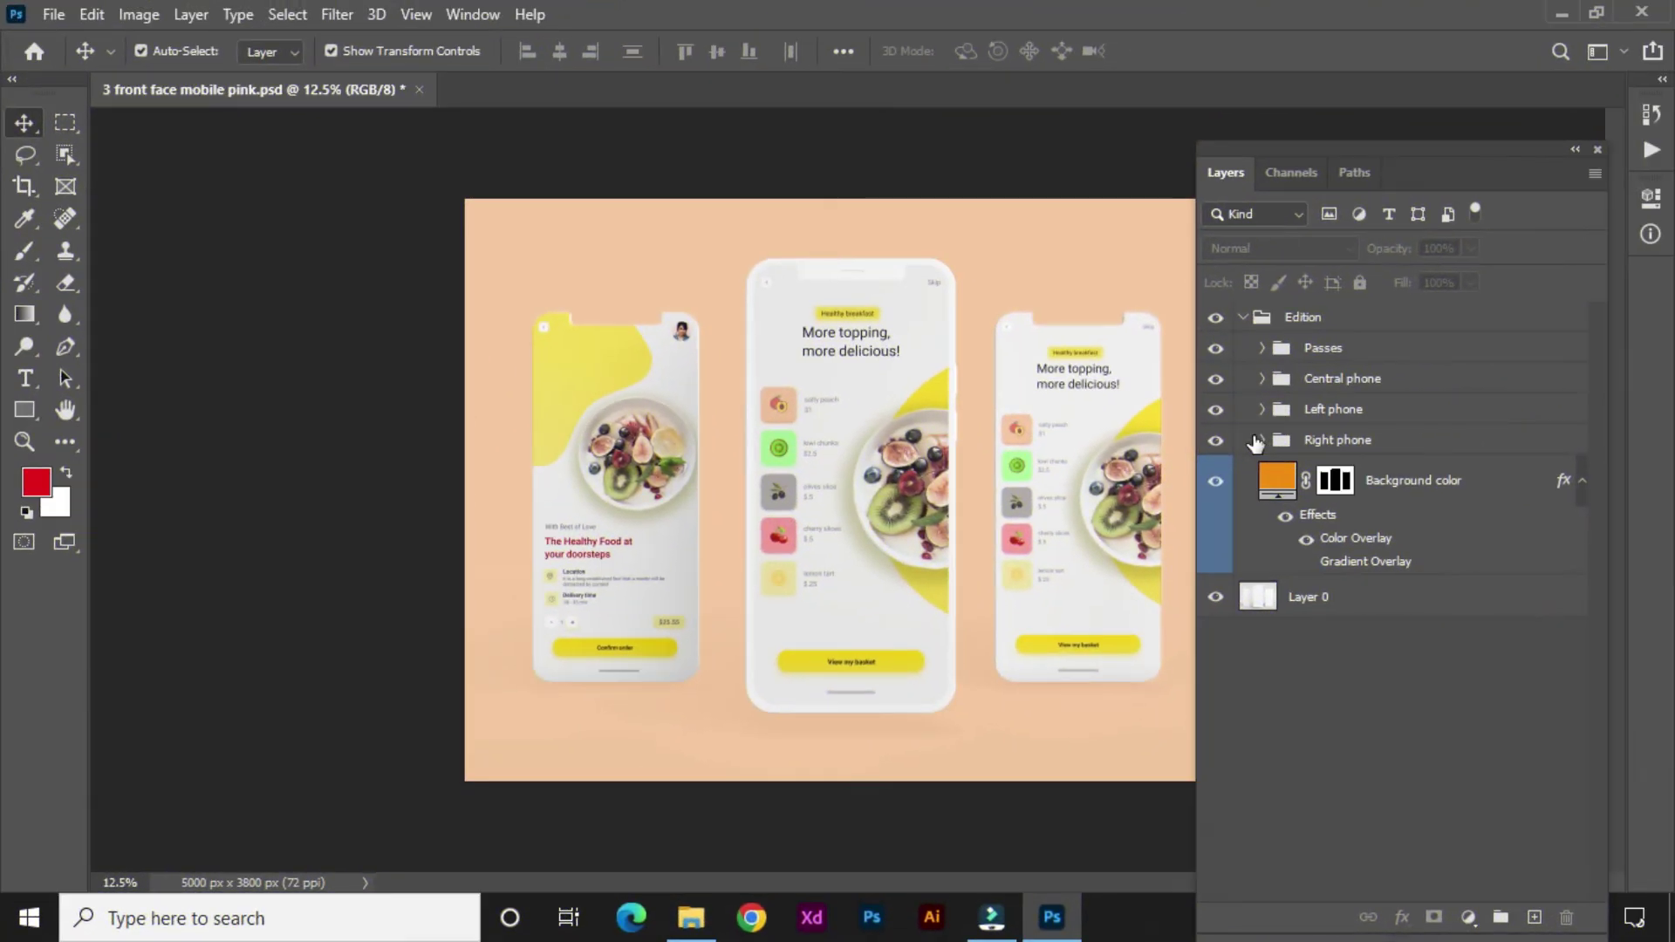
Eyedrop yellow f0d84e from the left phone's screen and fill the Background color layer with it
left_click(42, 491)
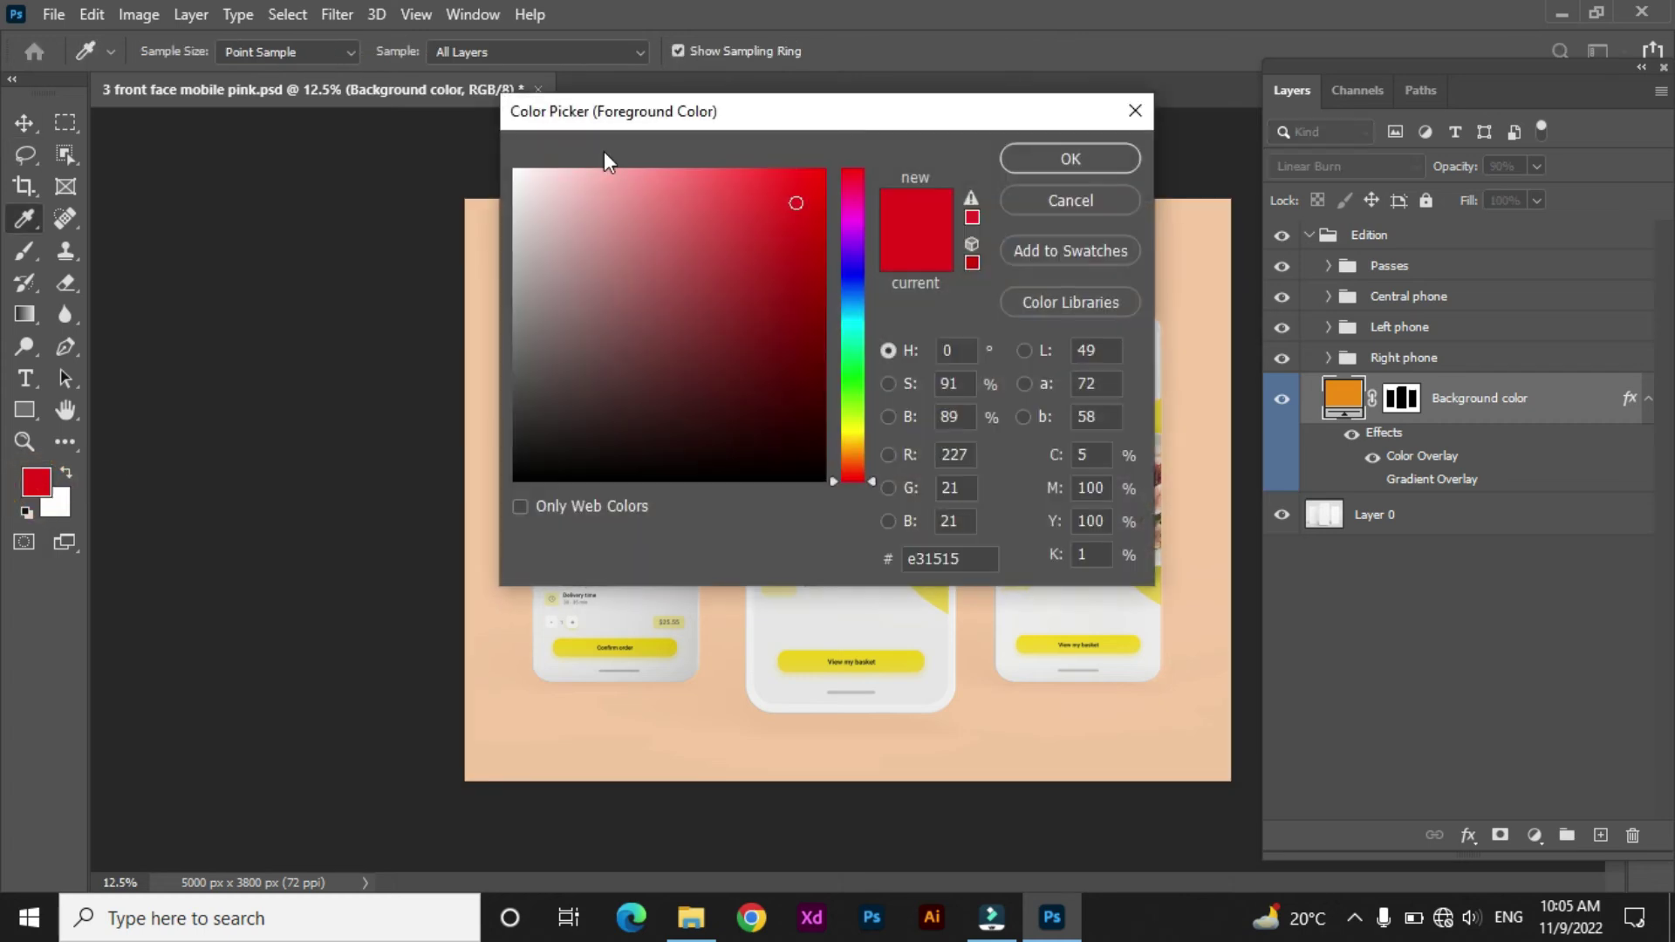
left_click_drag(723, 127, 1225, 44)
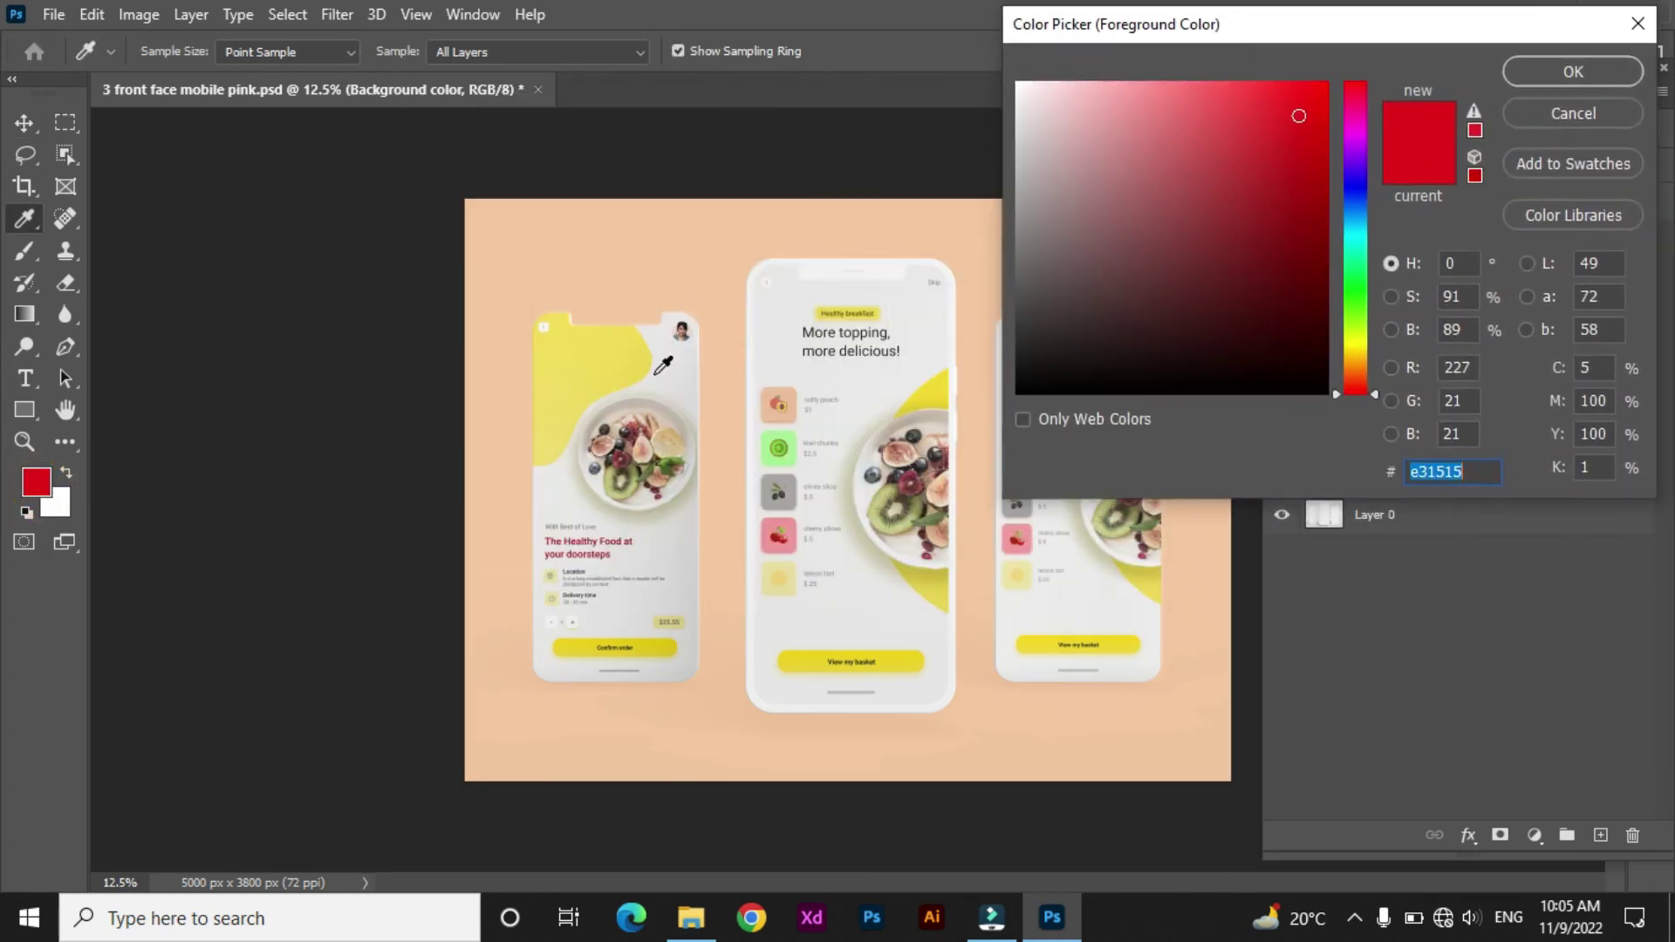
left_click(633, 343)
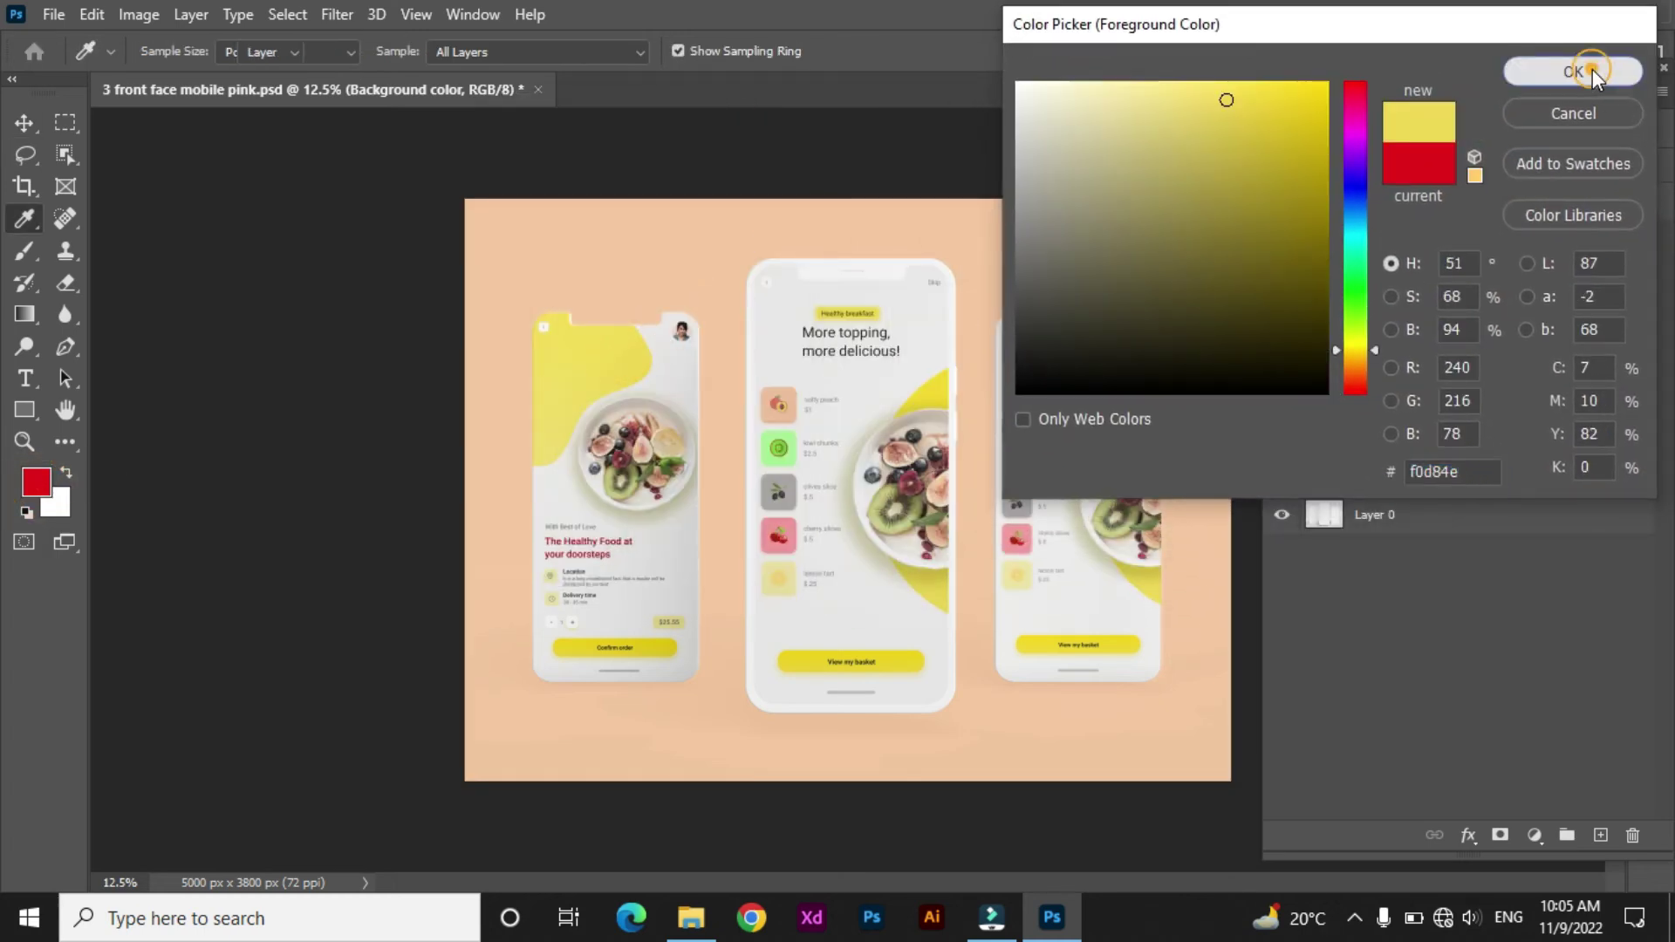
left_click(1593, 70)
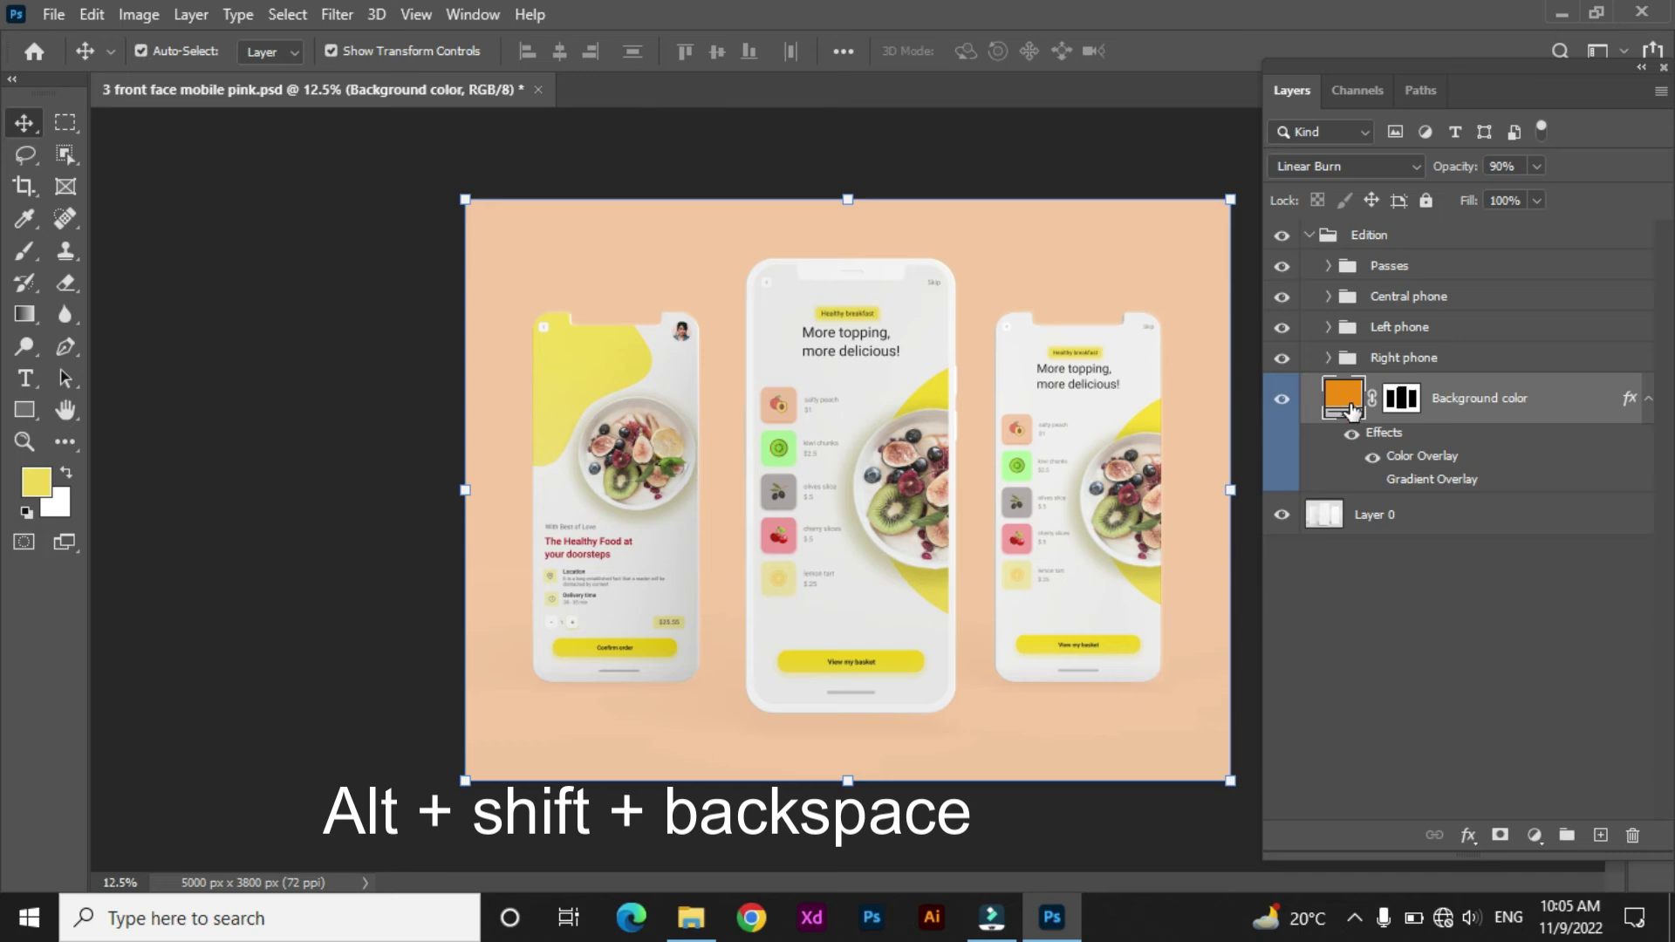
key("alt+shift+BackSpace")
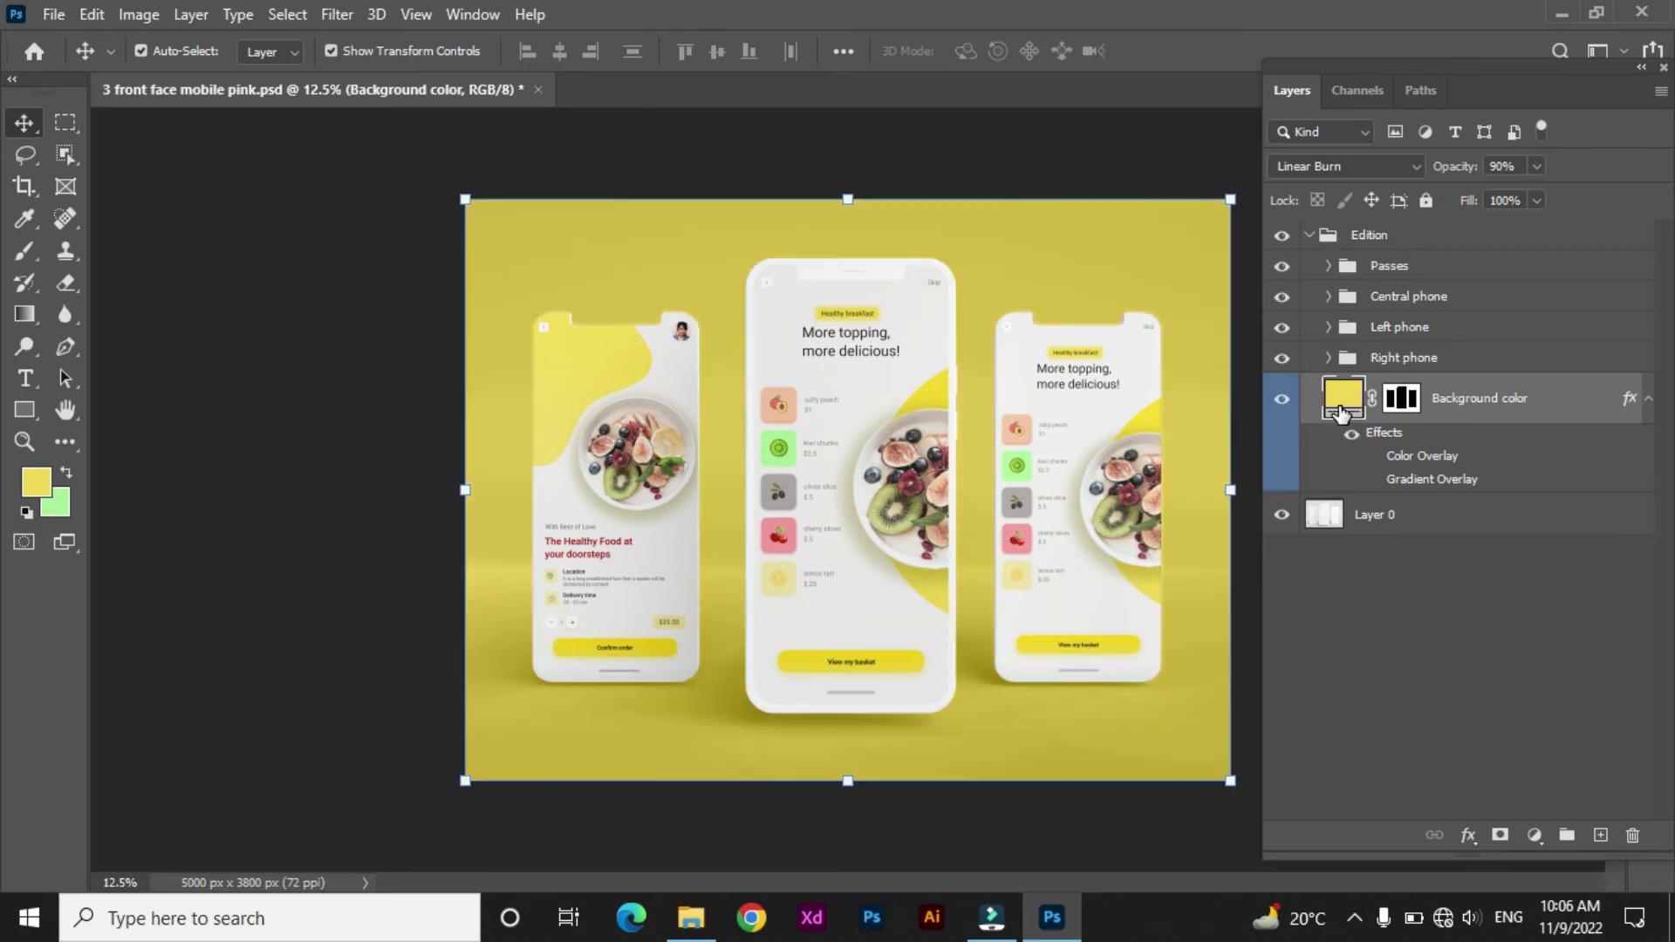
right_click(1341, 410)
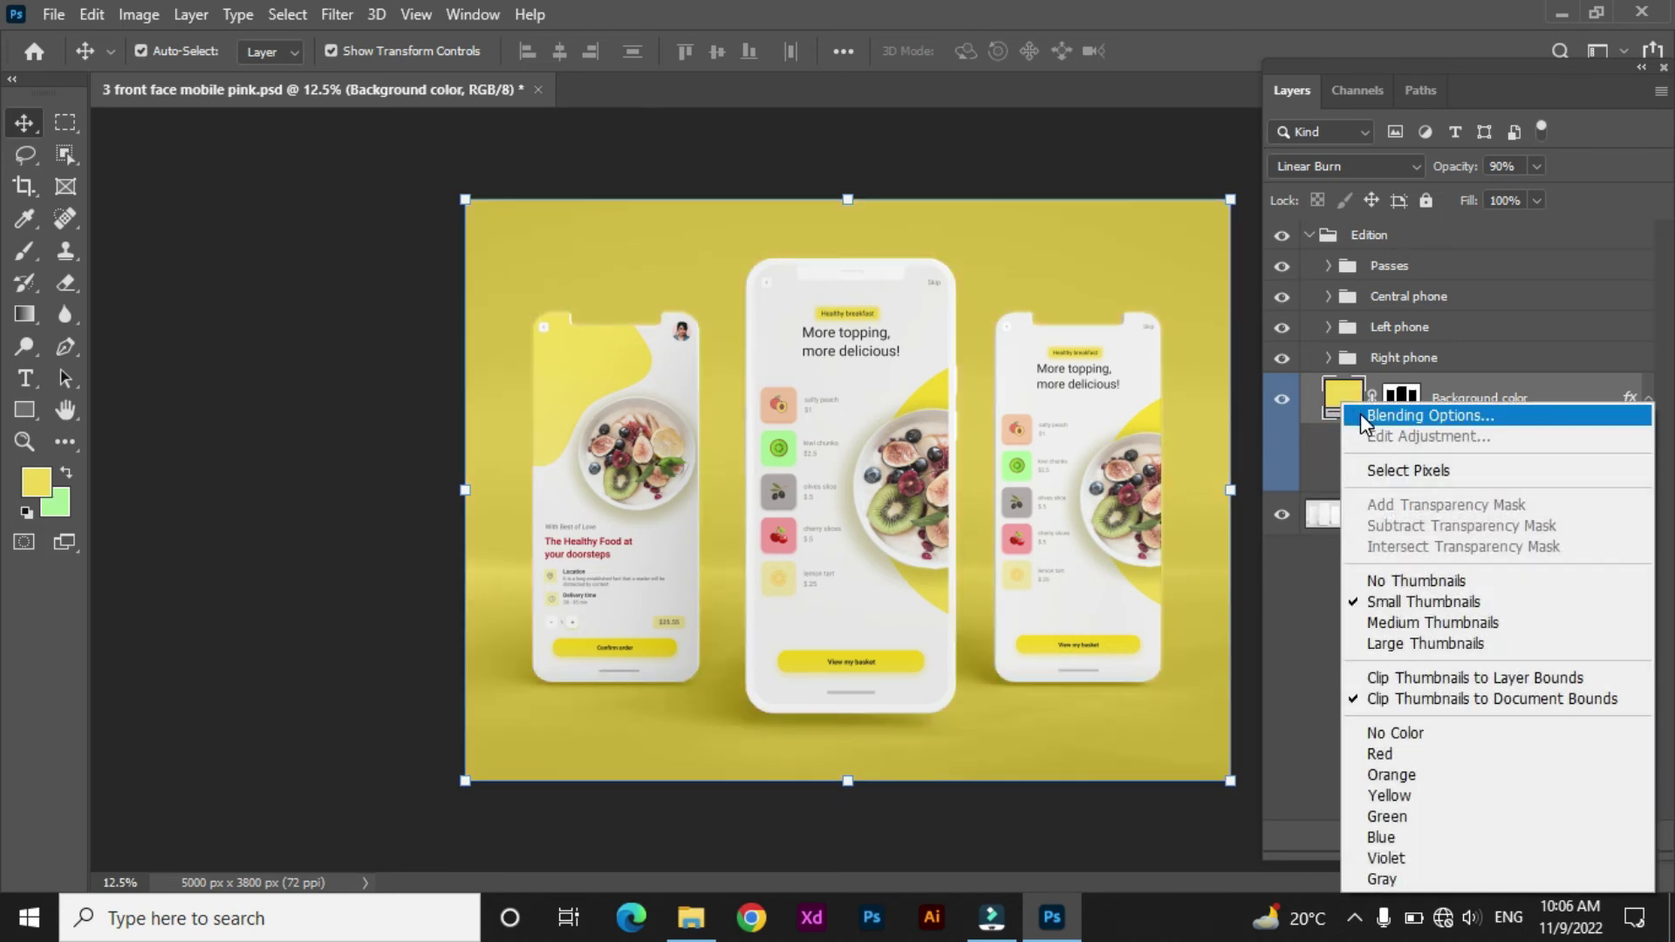
Enable a Gradient Overlay on the background layer with Normal blend mode
left_click(1464, 416)
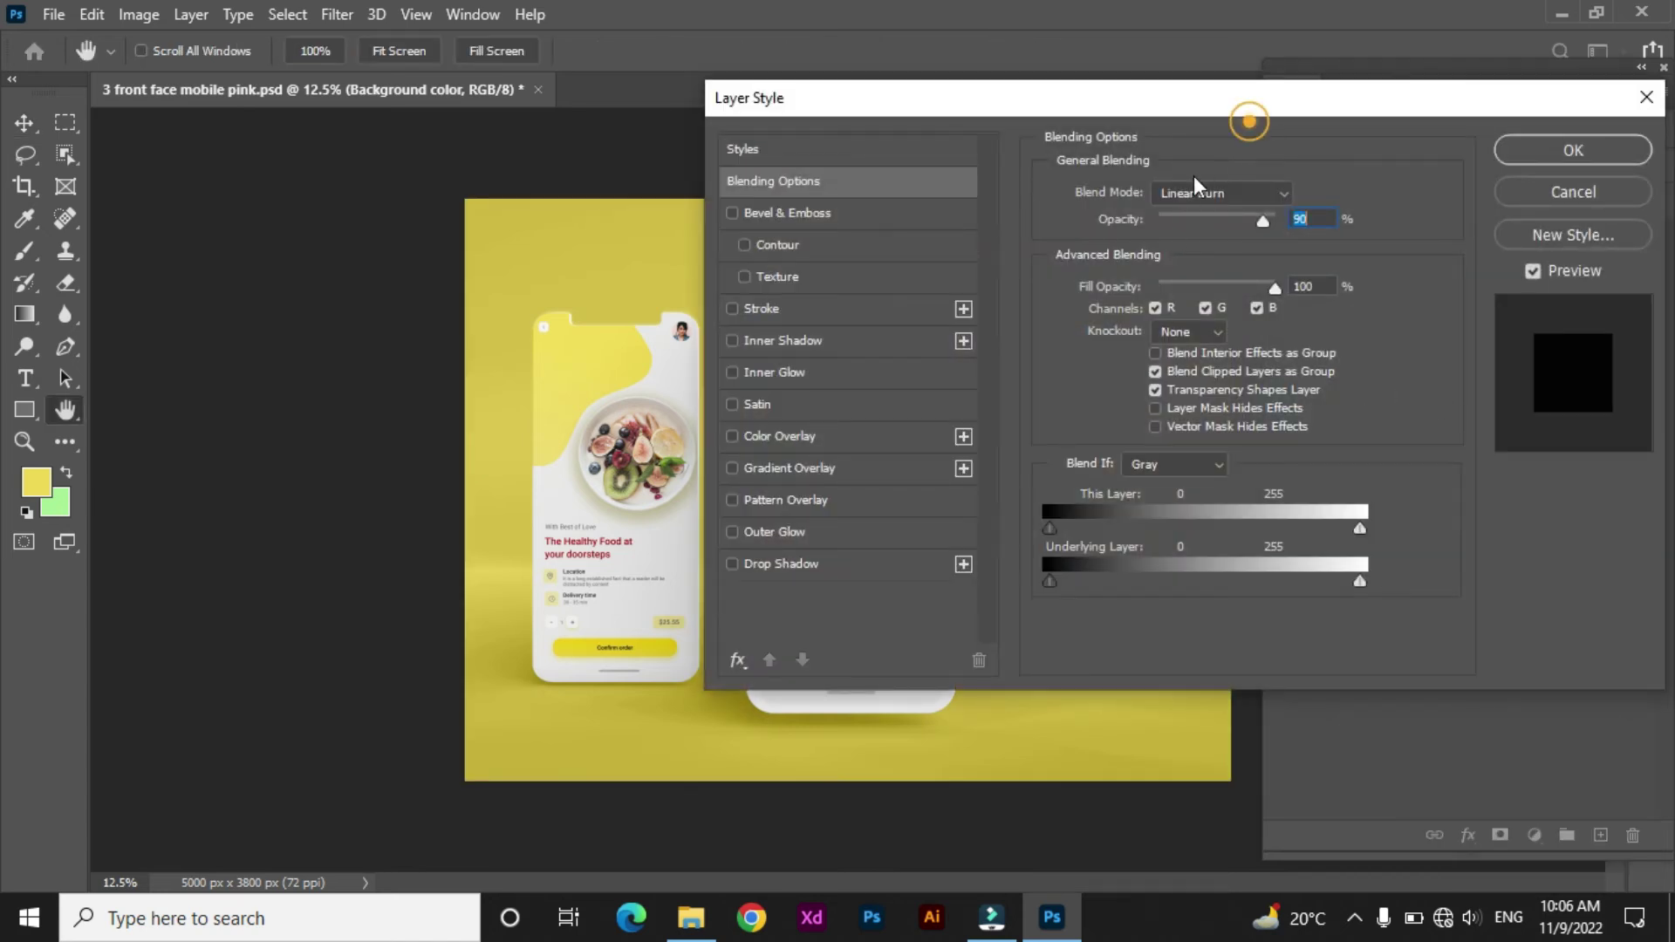
left_click_drag(1200, 124, 1472, 122)
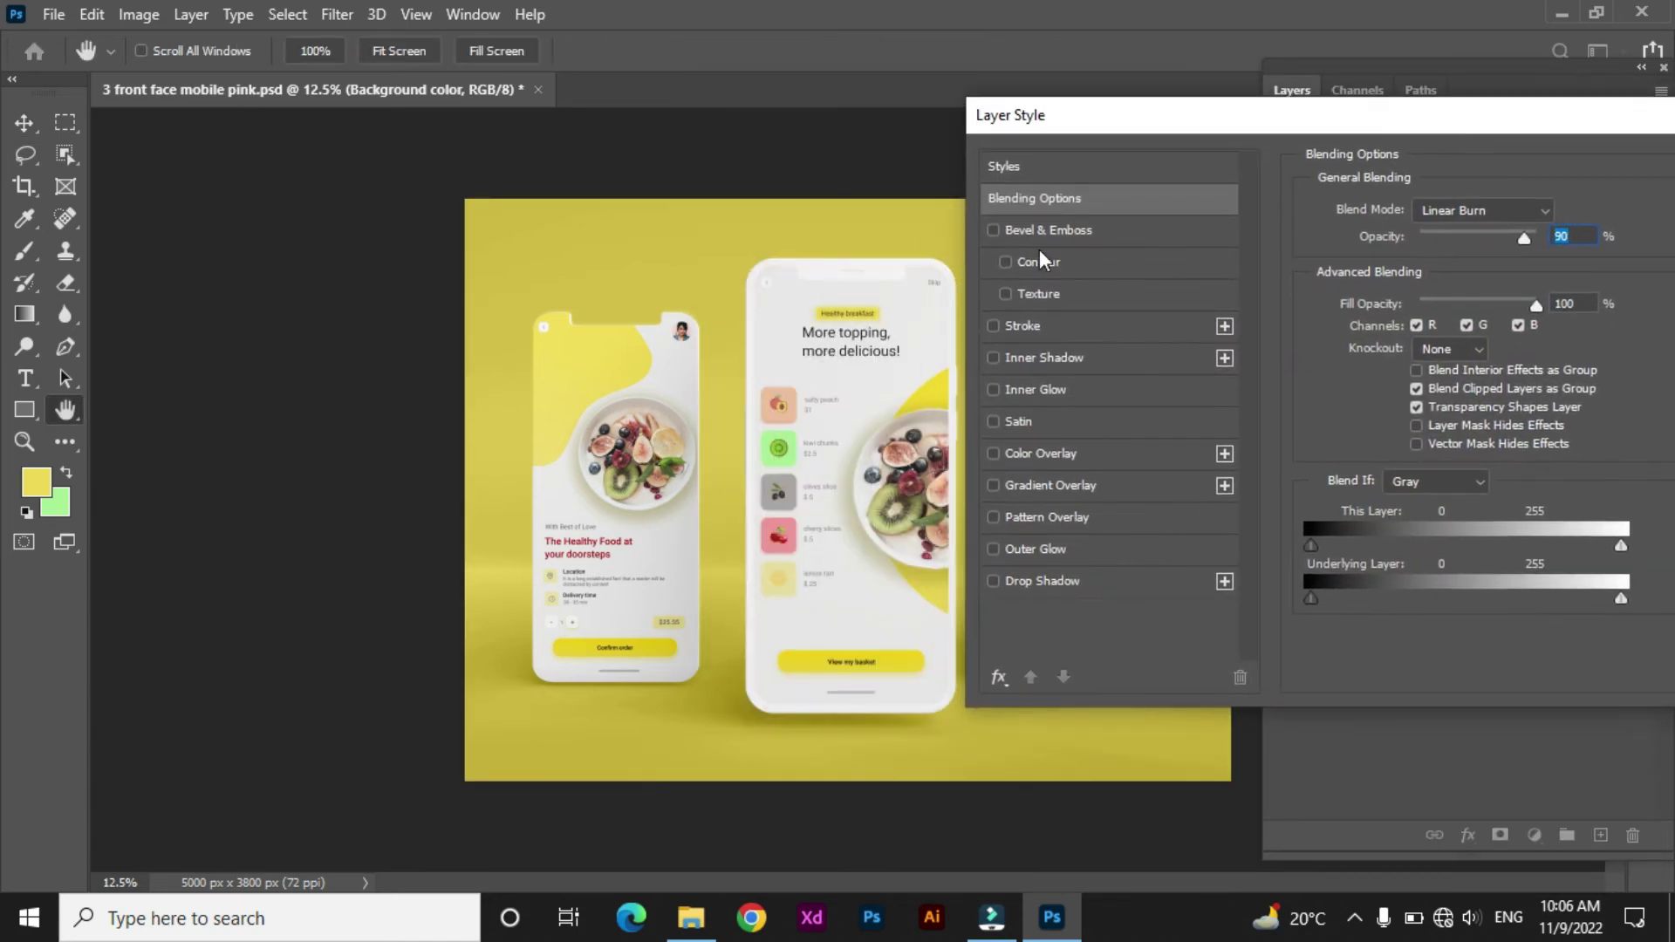
left_click(993, 485)
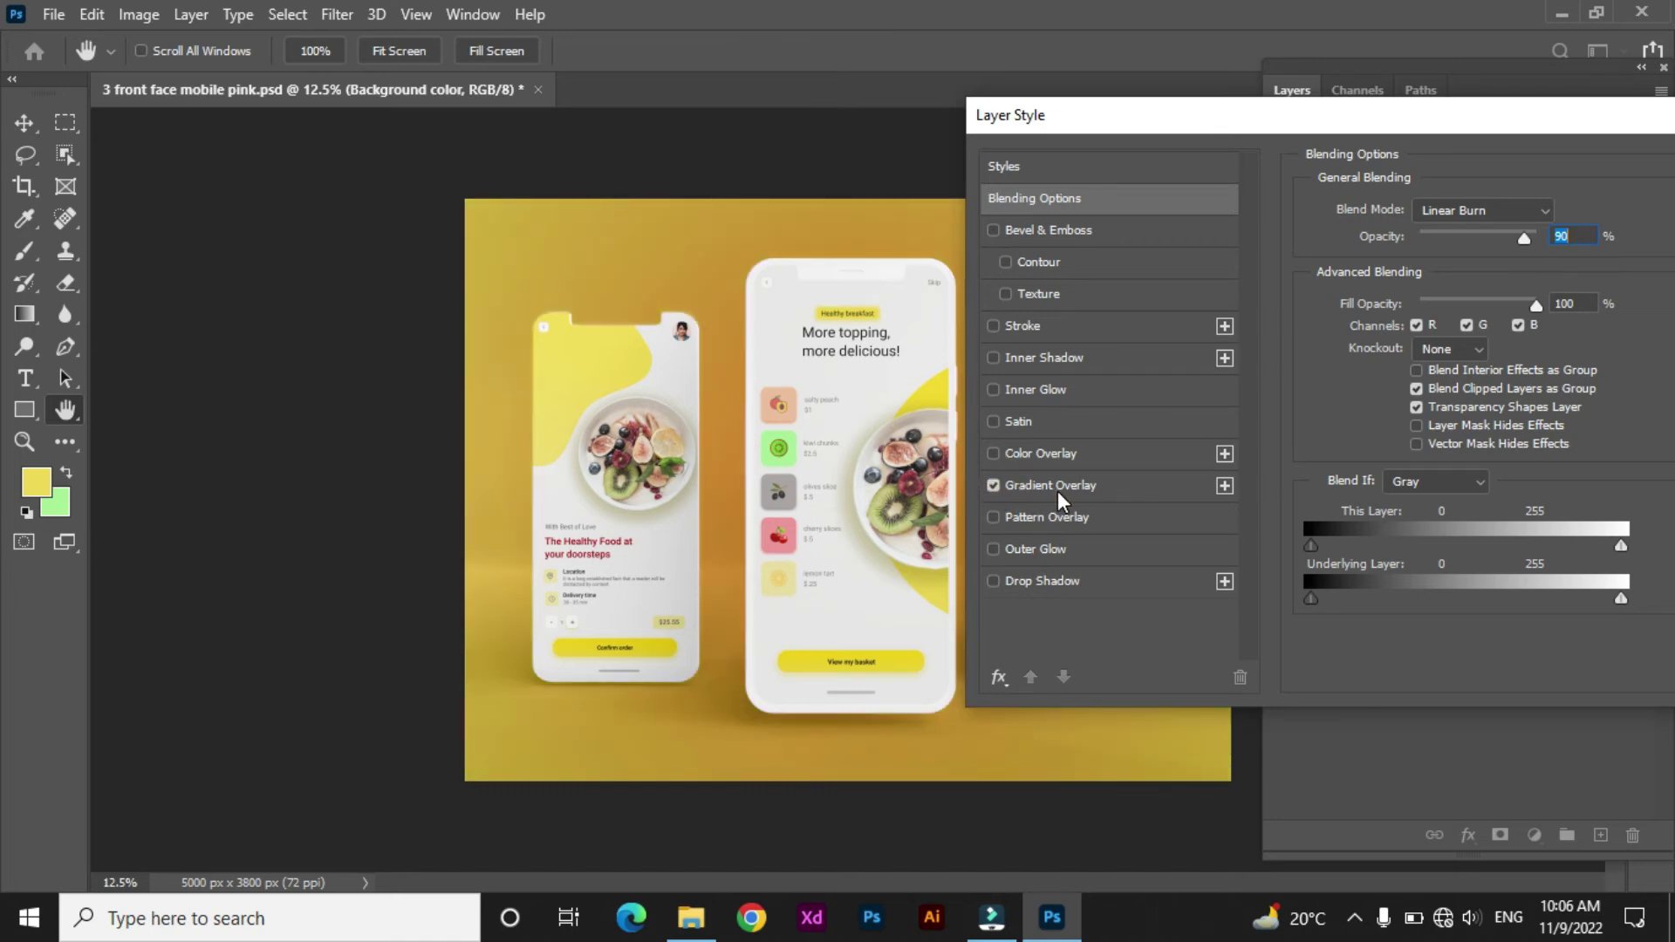
left_click(1057, 490)
left_click_drag(1361, 114, 1310, 544)
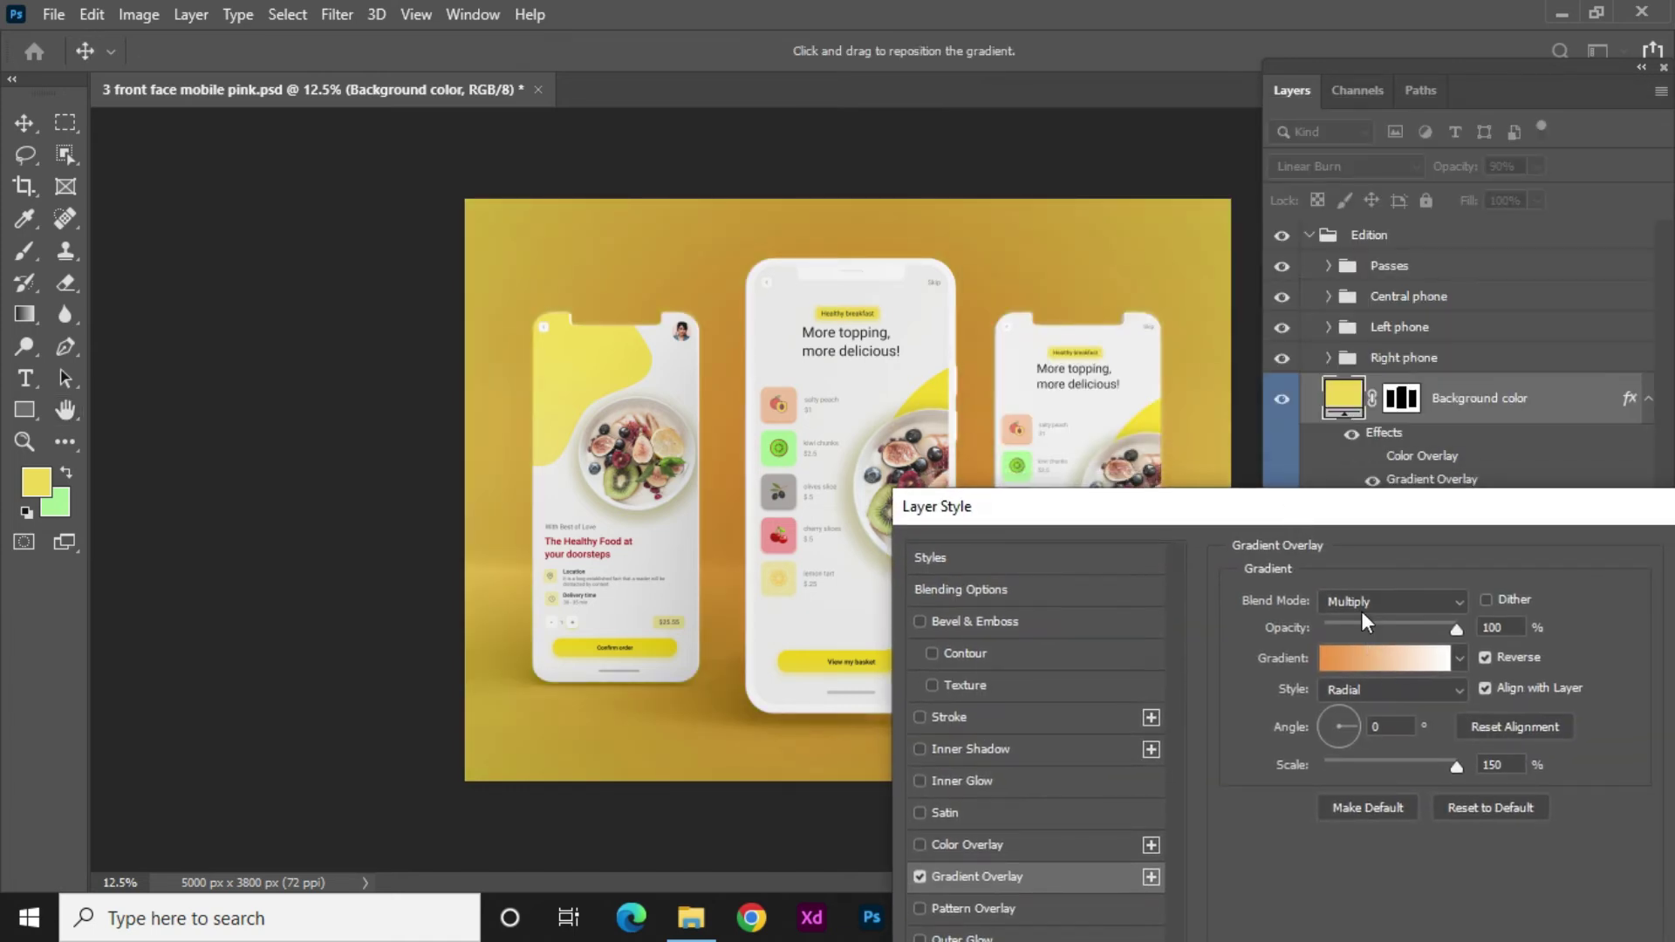
left_click(1462, 600)
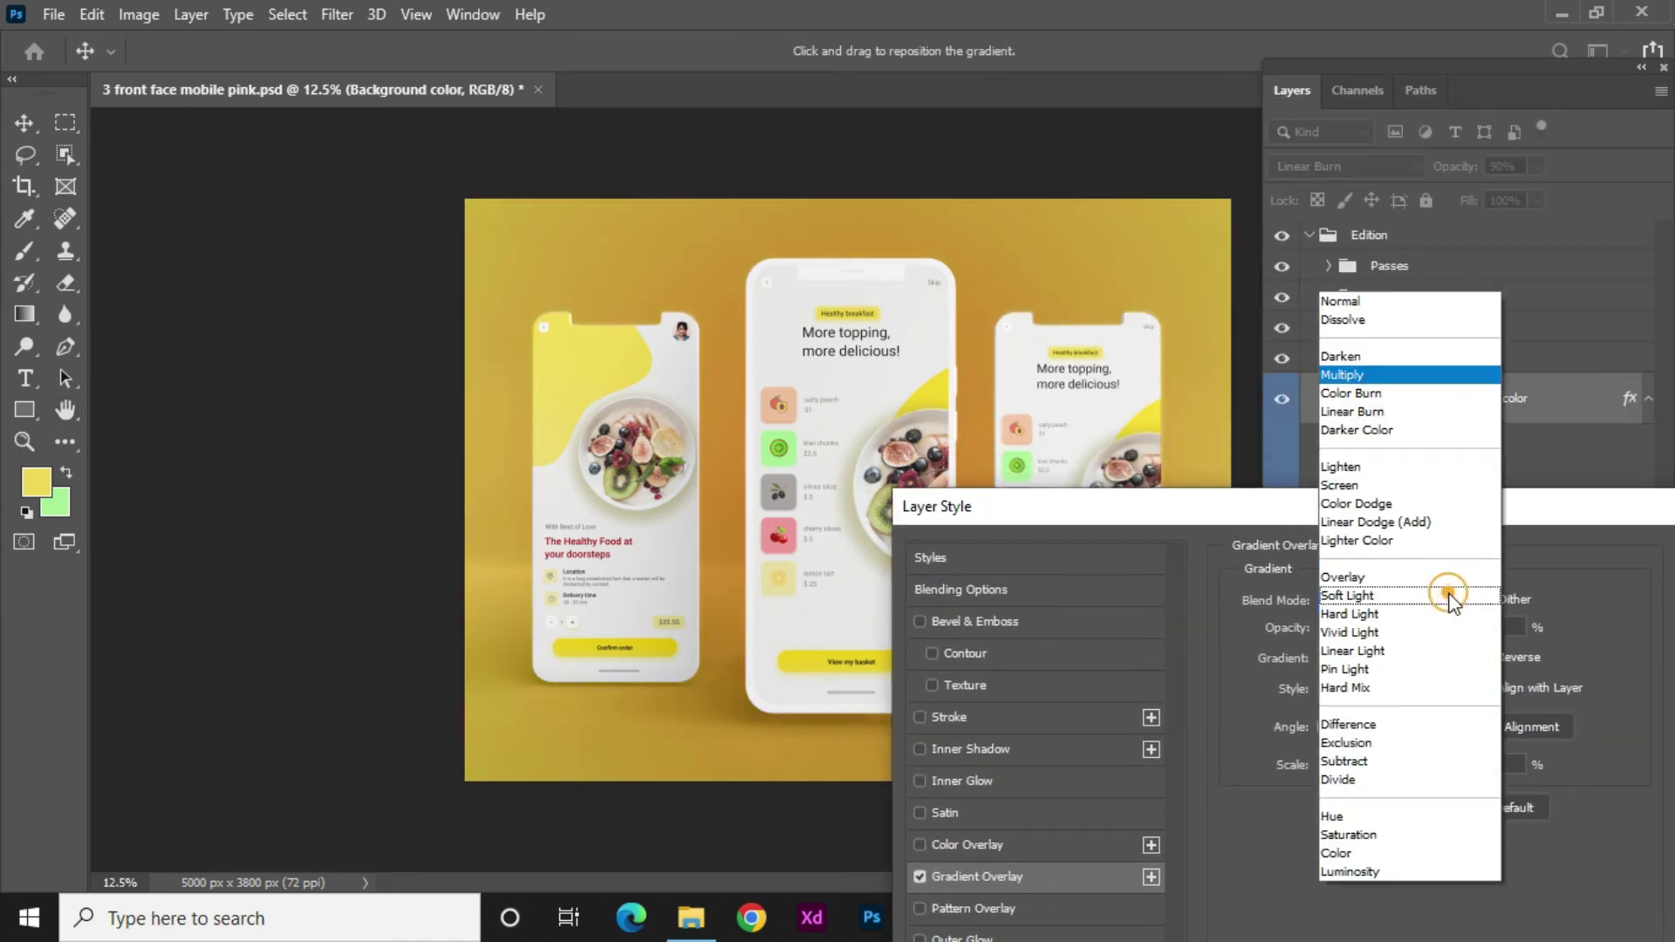
left_click(1375, 305)
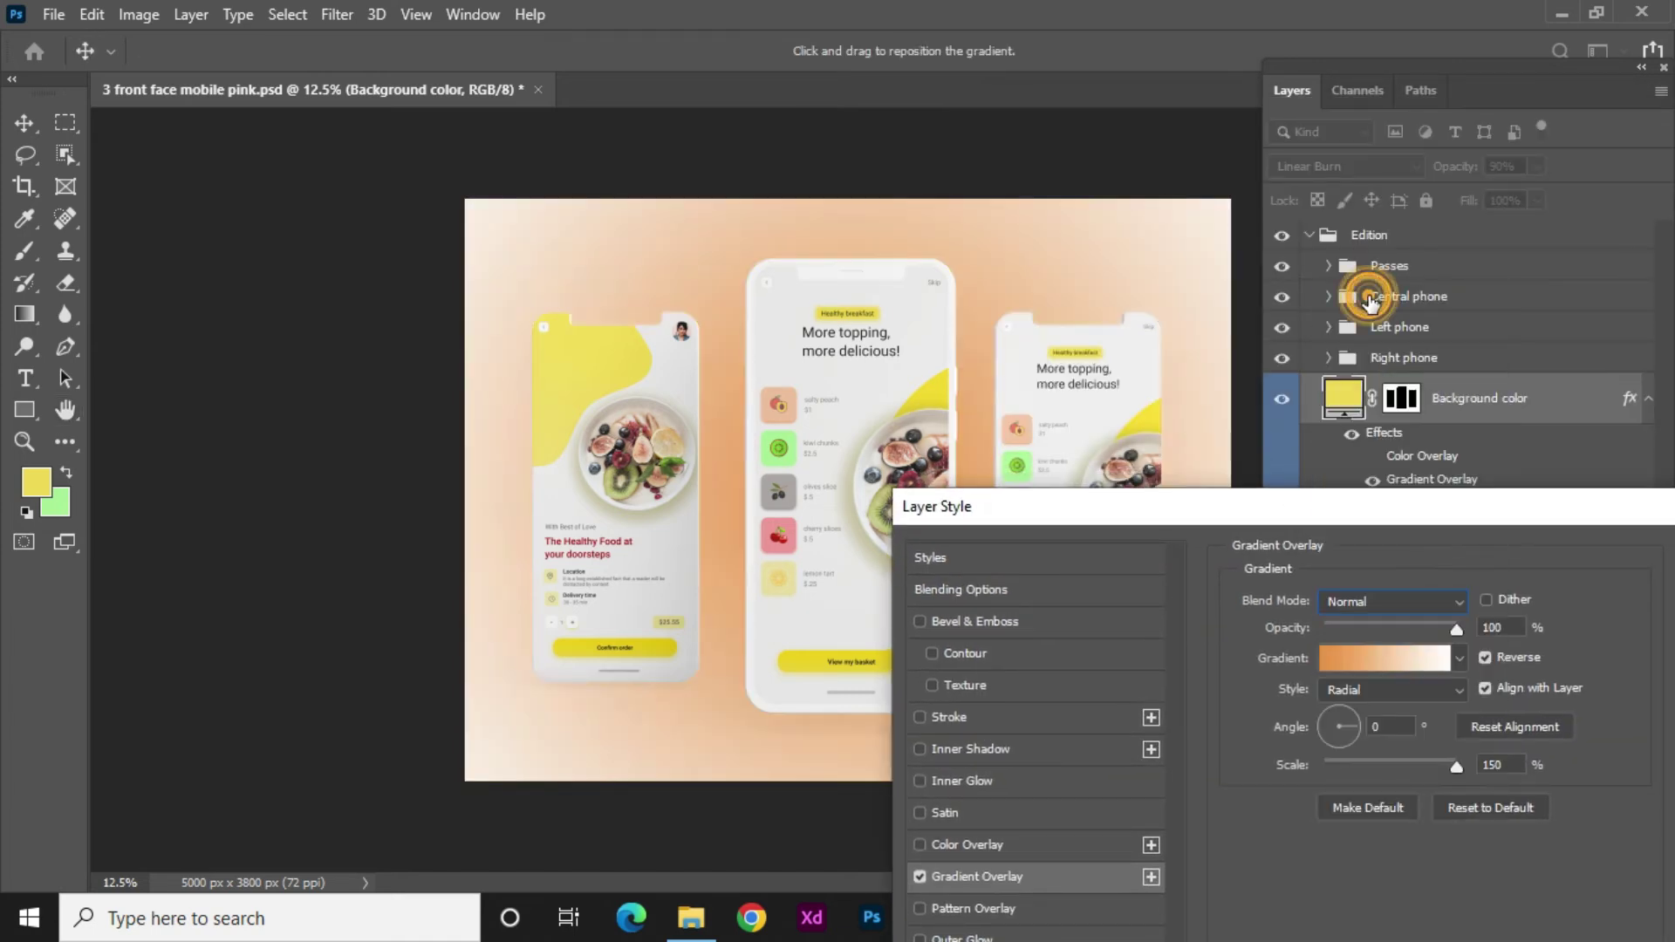
Change the gradient's orange end stop to the sampled yellow
left_click(1396, 659)
left_click_drag(844, 65, 1300, 37)
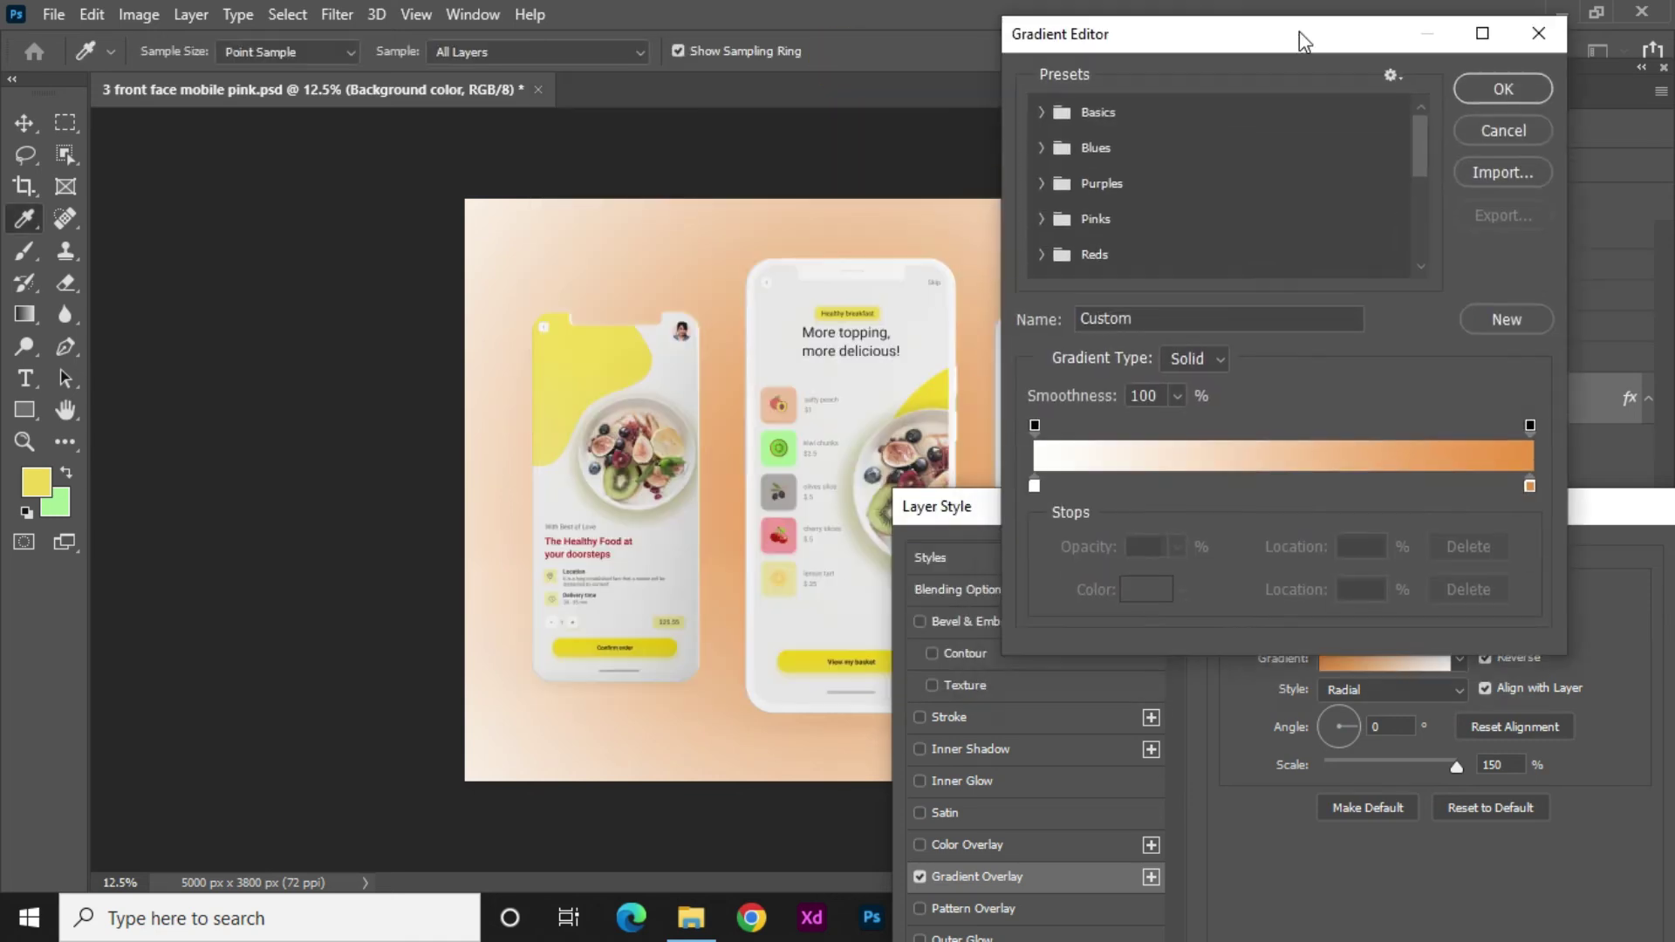
left_click(1529, 485)
left_click(644, 370)
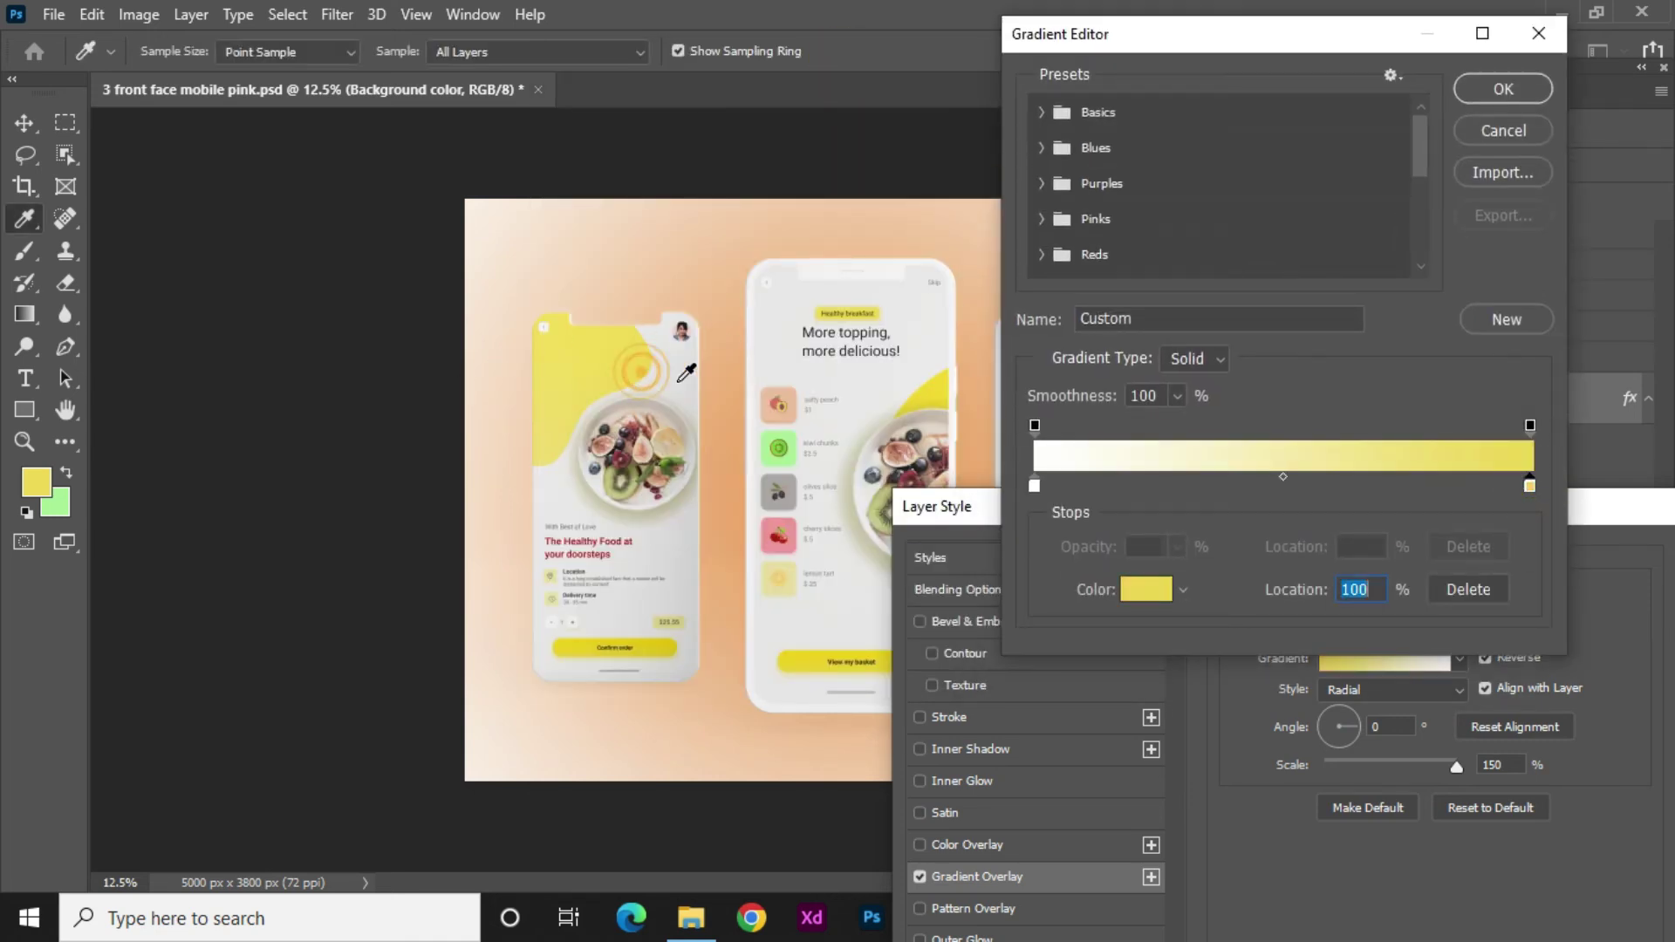
left_click(1502, 88)
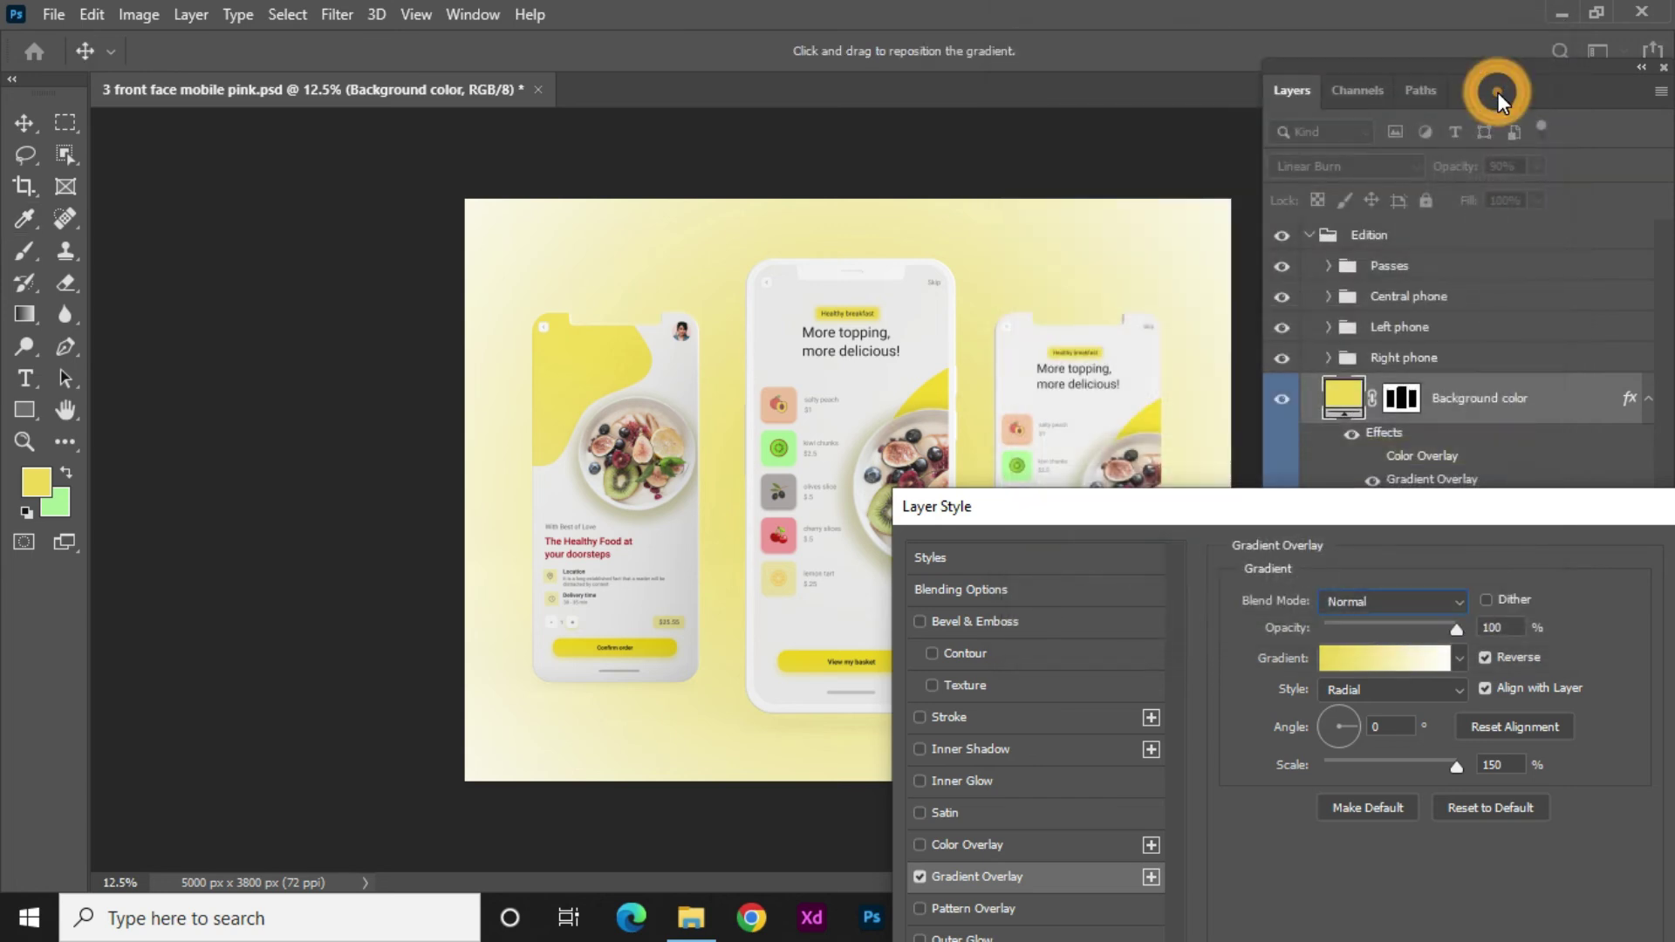
Set the radial gradient's scale to 150% and apply the overlay
left_click_drag(1417, 502, 1503, 288)
left_click_drag(1523, 541, 1575, 541)
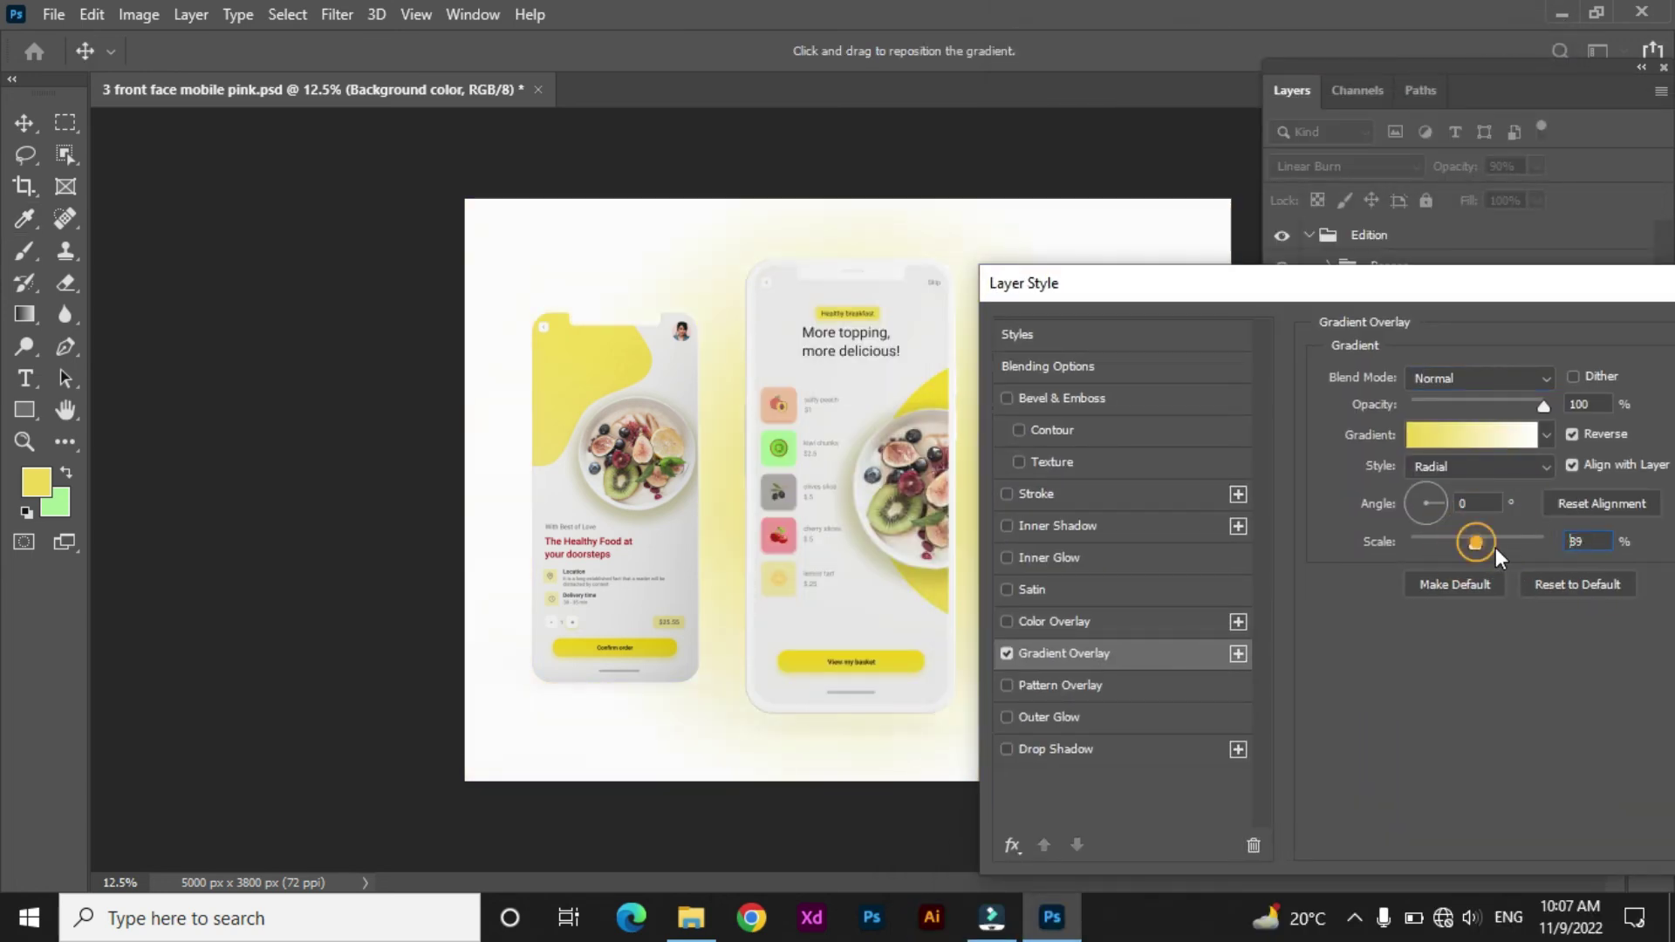
left_click_drag(1525, 302, 1050, 508)
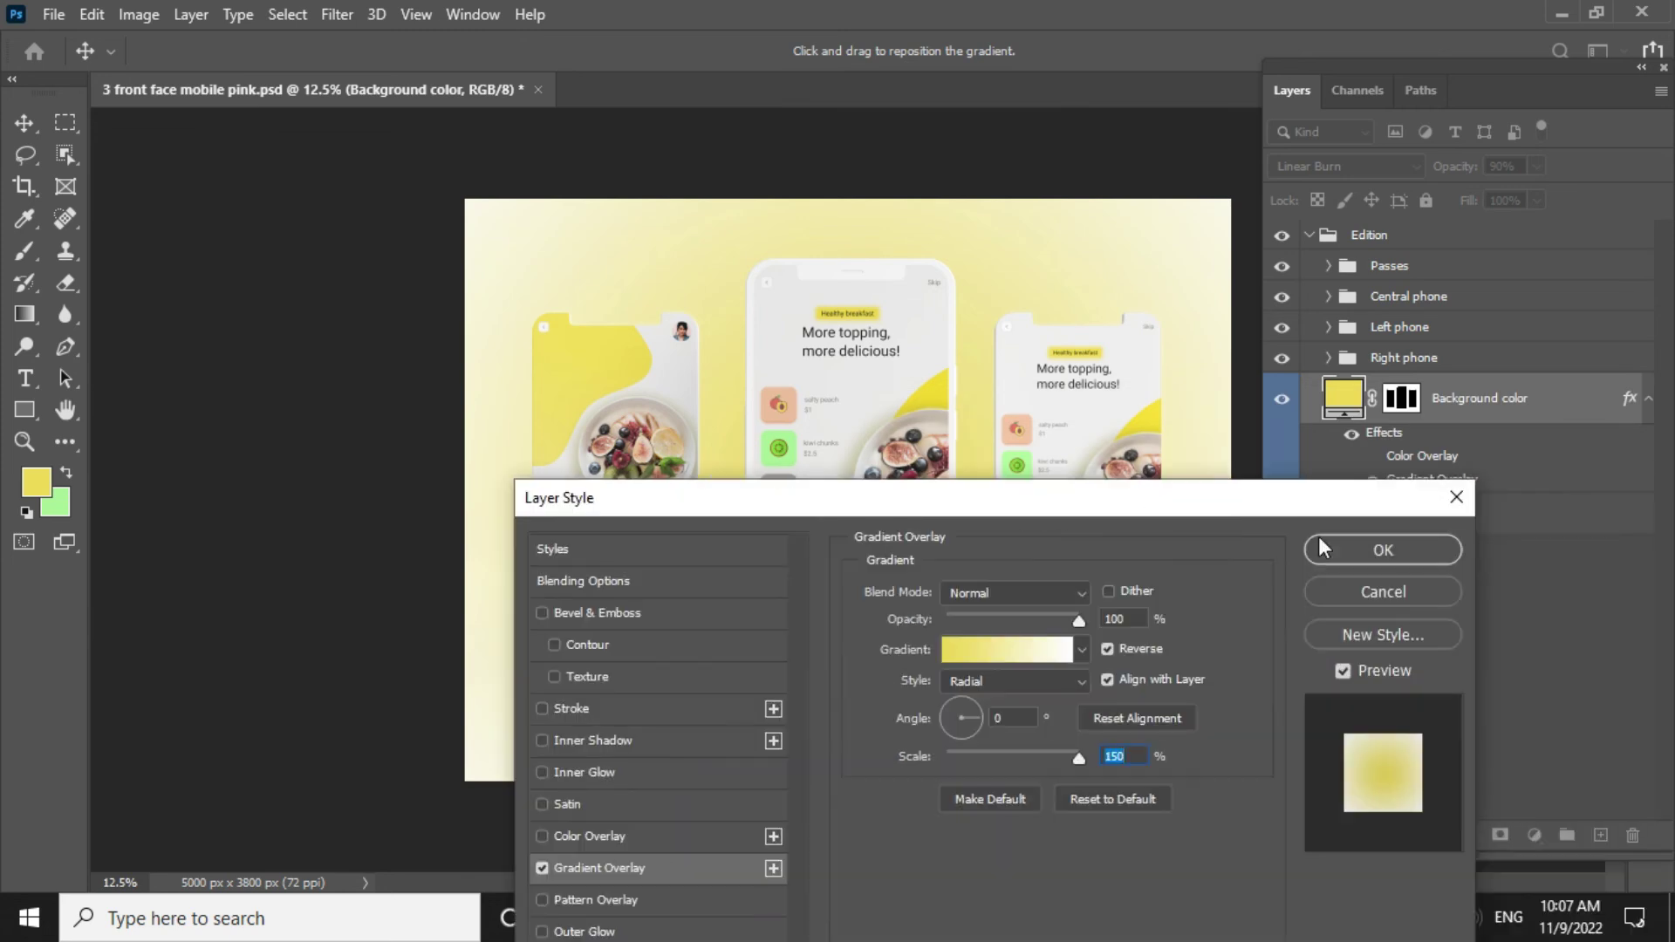
left_click(1322, 539)
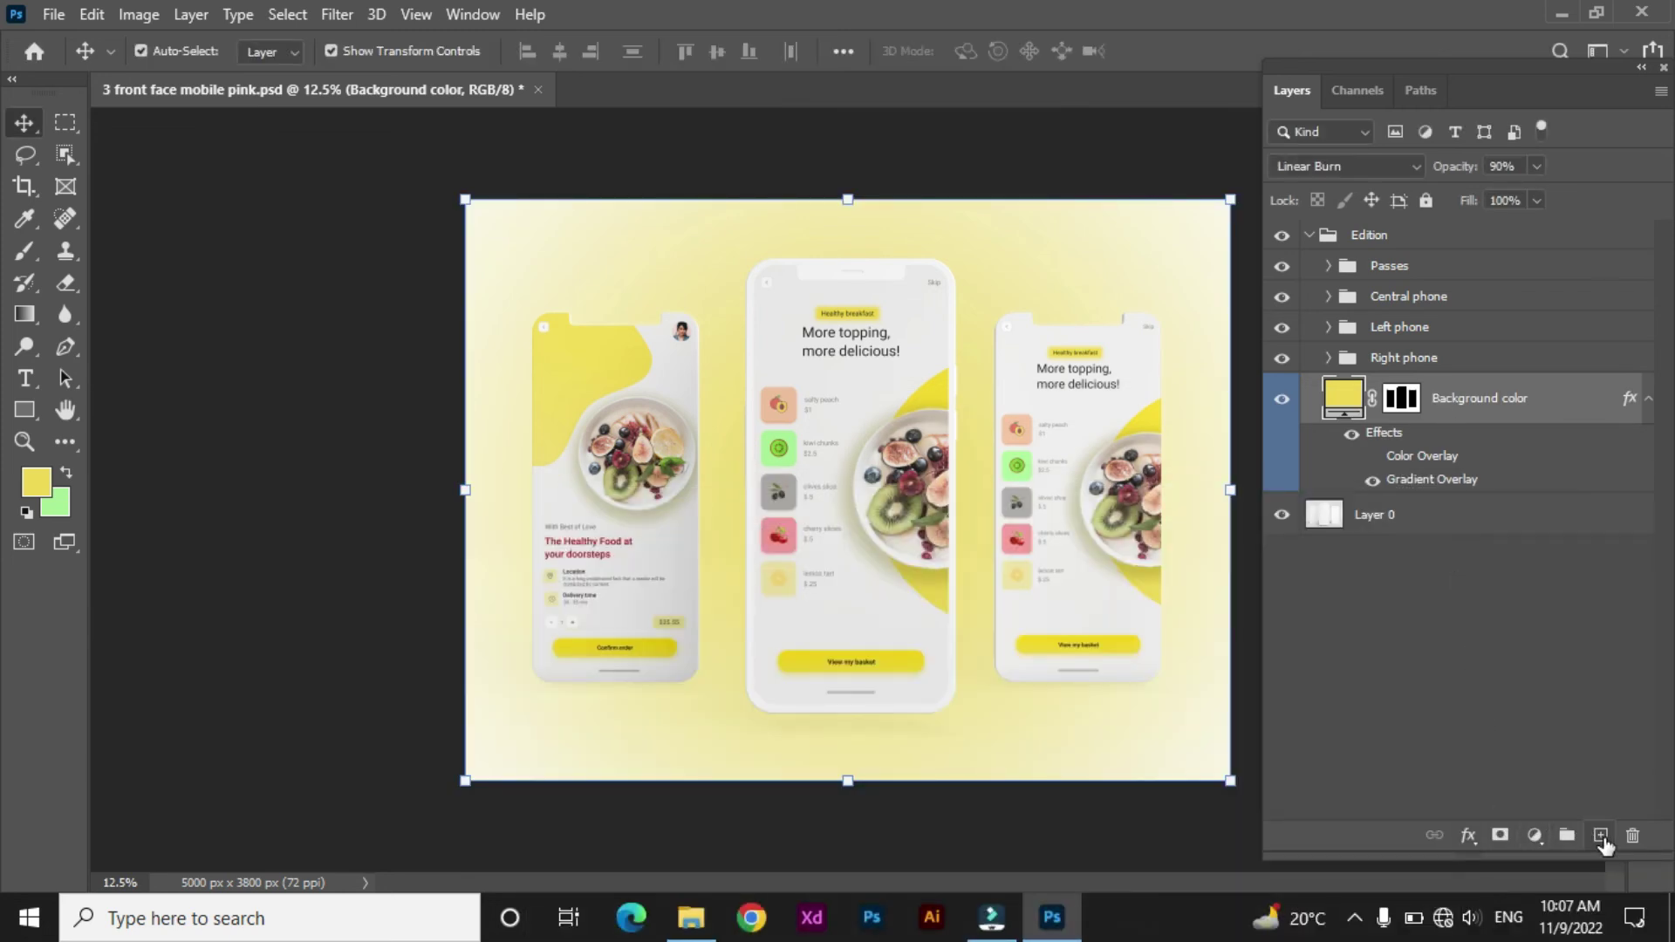
Add an empty Layer 1 above the Background color layer
left_click(1601, 835)
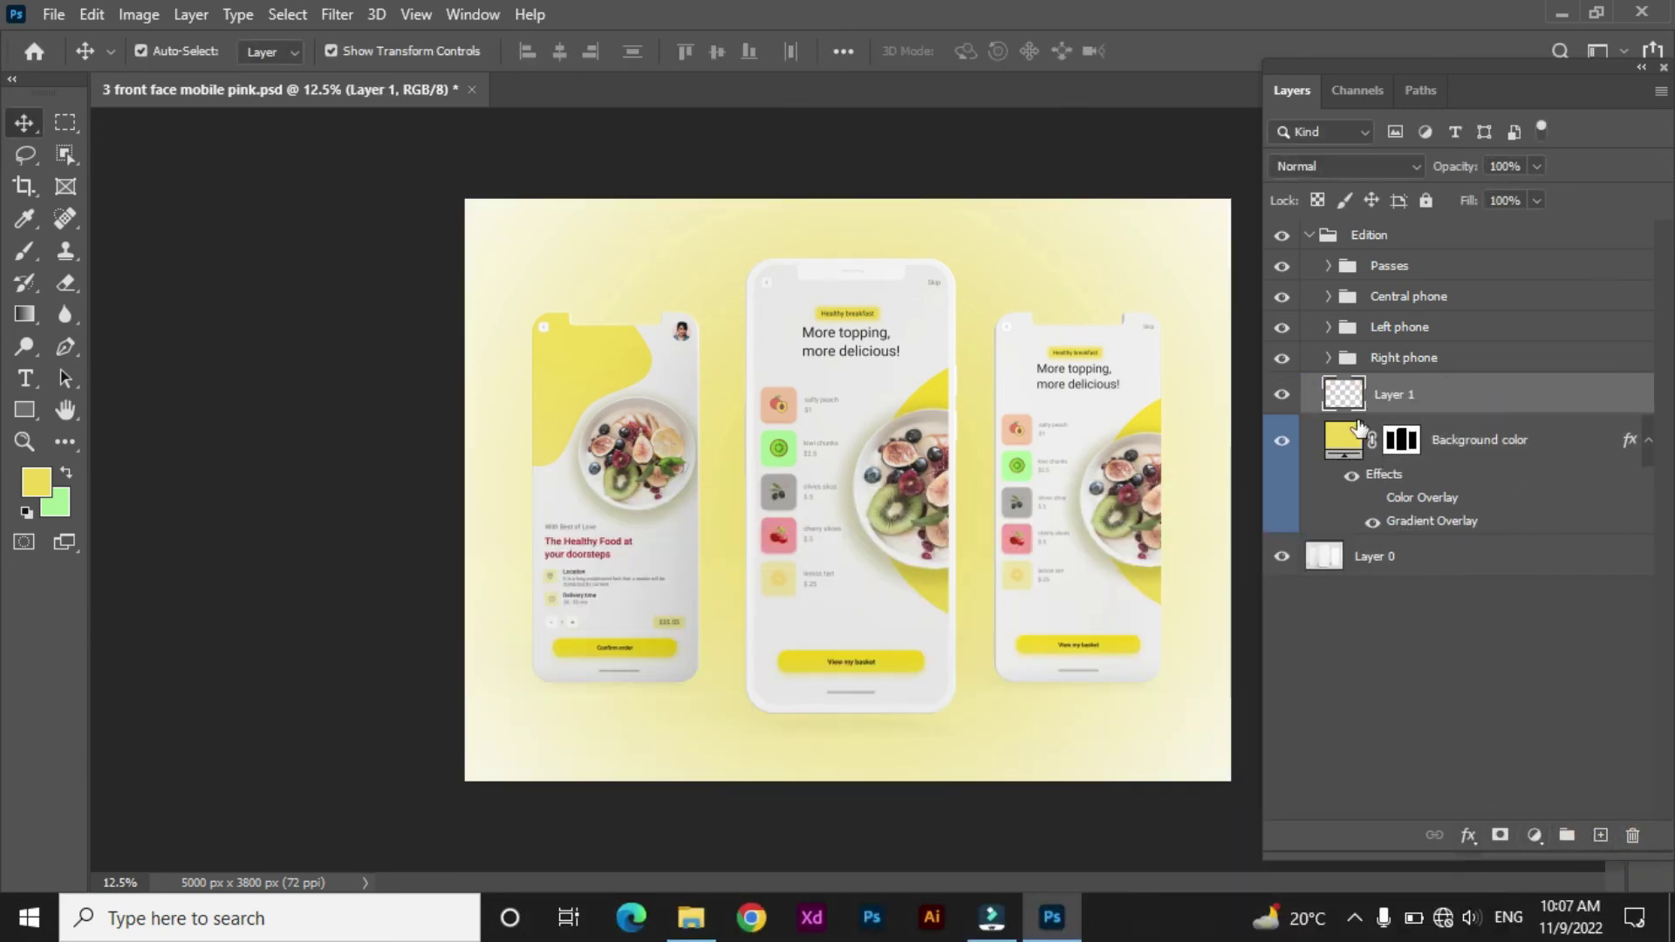